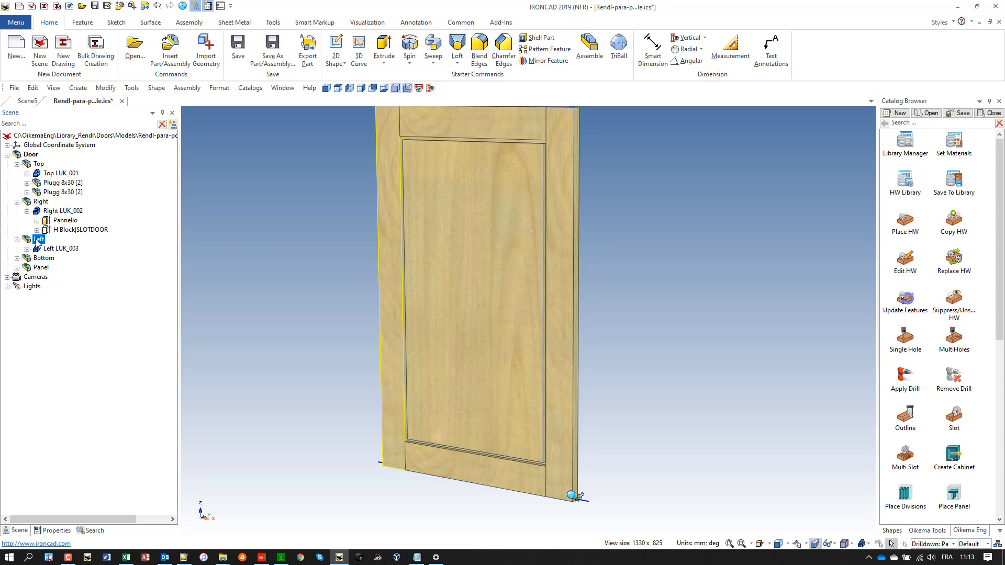
# Isolate the Left assembly by hiding all the other unselected parts of the door.
pyautogui.rightClick(36, 242)
pyautogui.click(108, 66)
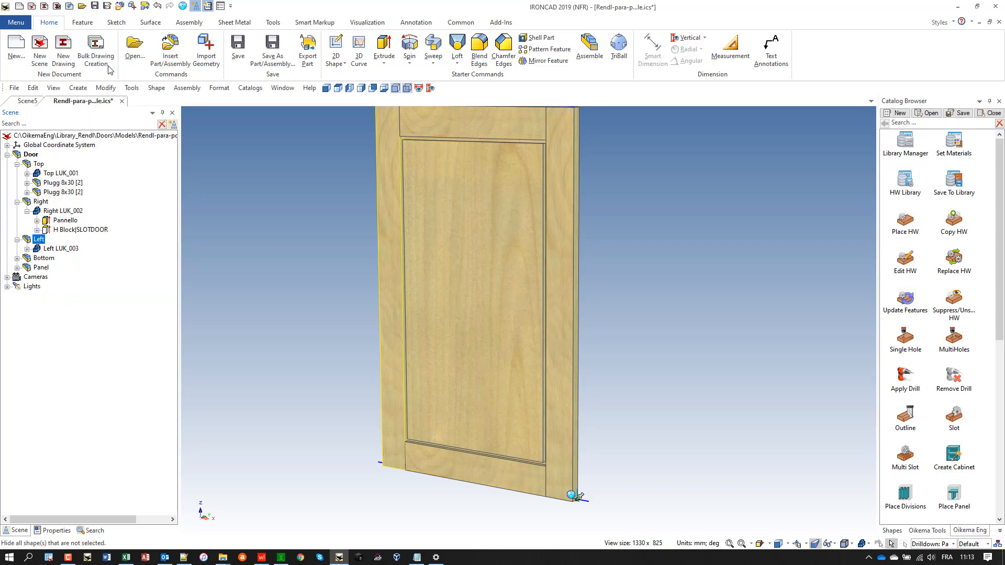
pyautogui.scroll(3, 372, 395)
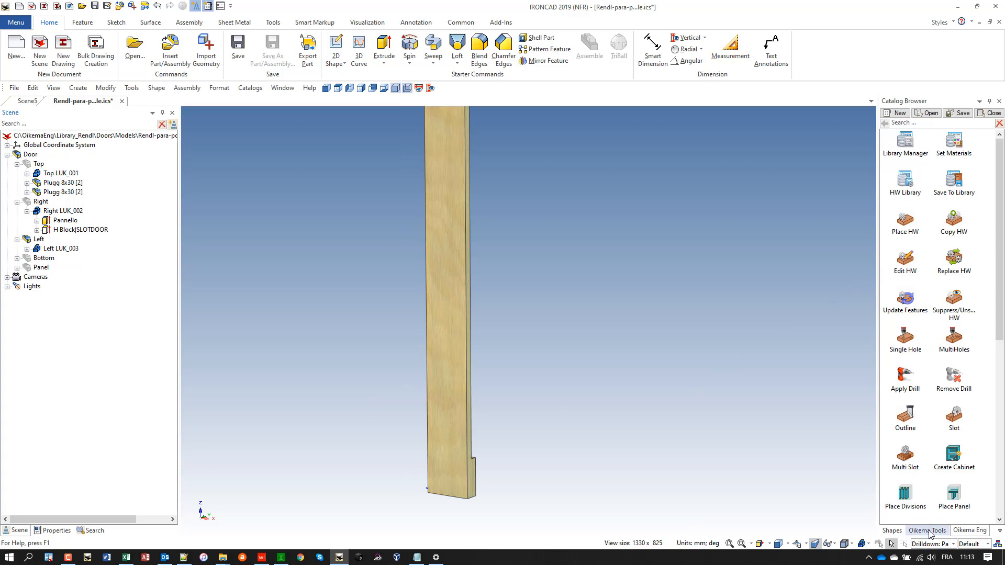
# Add an H Block cut from the Shapes catalog at the lower inner corner of the left stile.
pyautogui.click(892, 530)
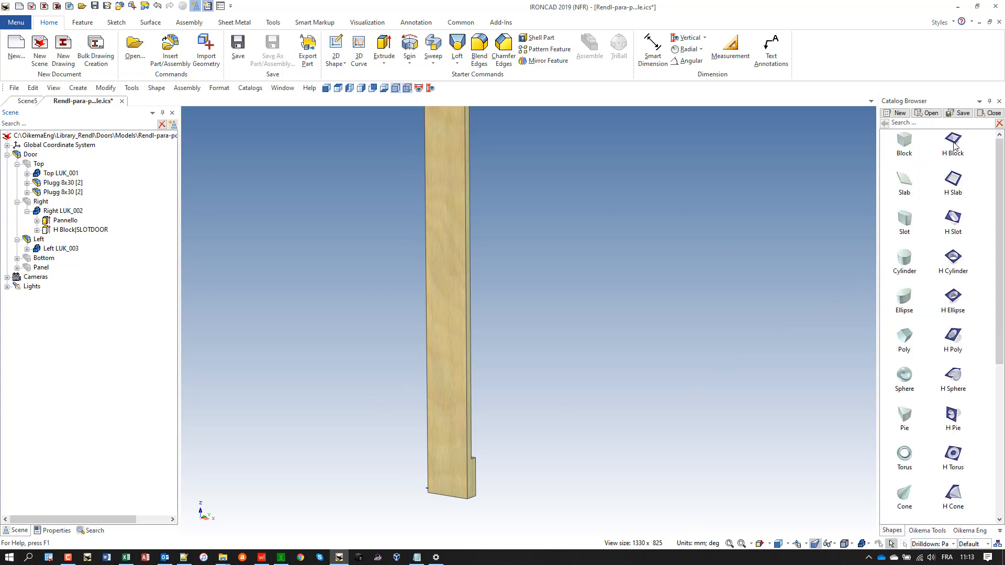
pyautogui.moveTo(954, 146); pyautogui.dragTo(466, 500)
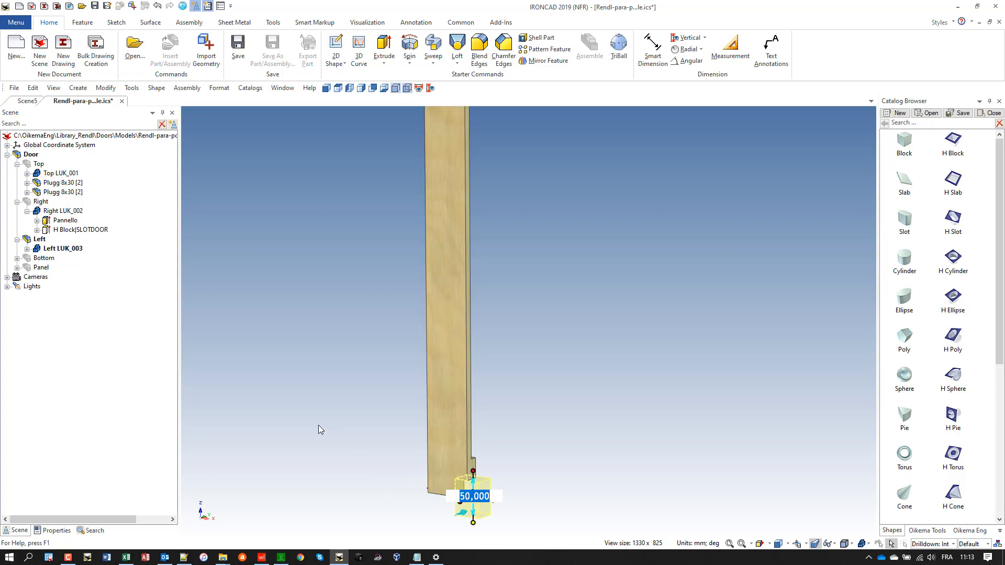
pyautogui.scroll(3, 496, 472)
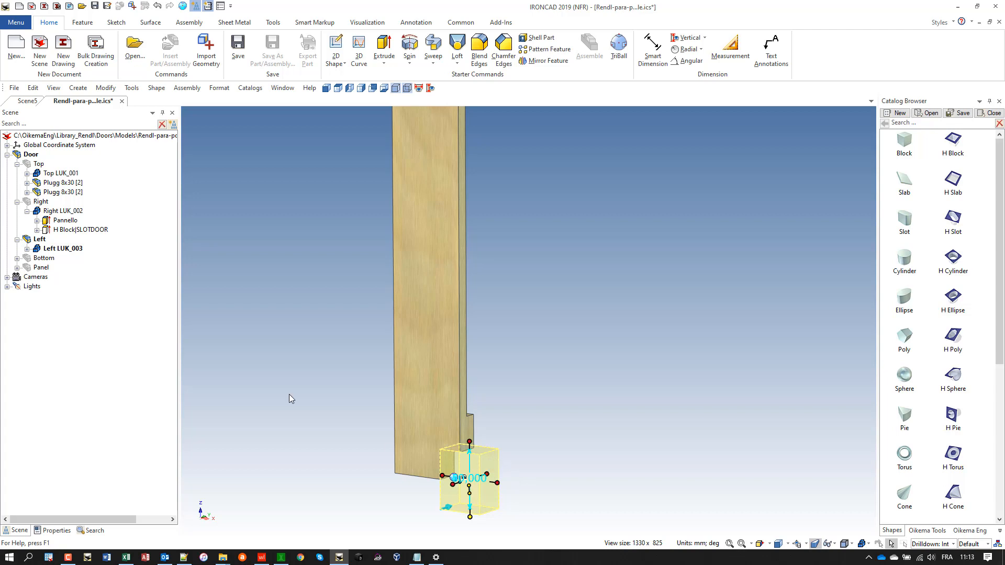
pyautogui.click(282, 361)
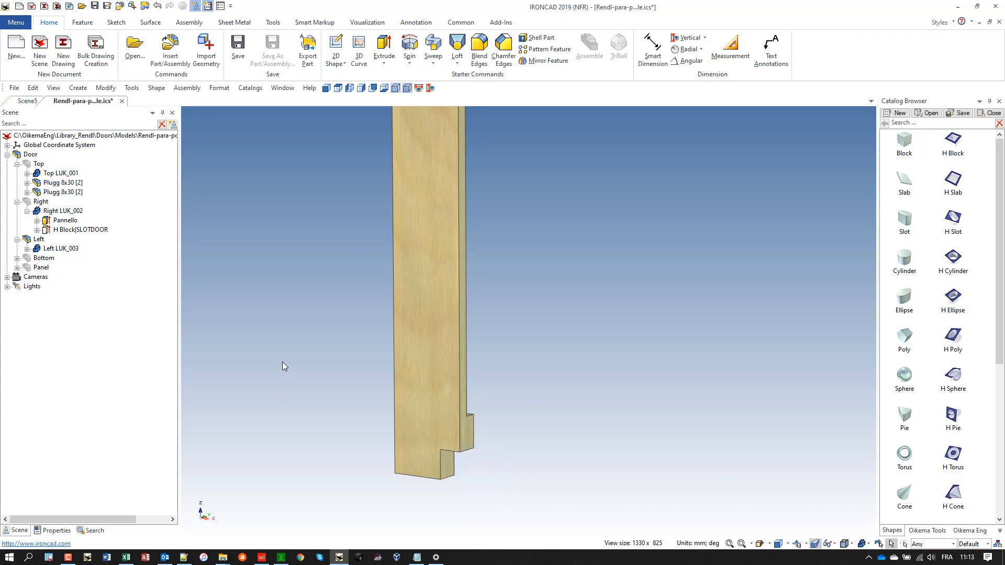
# Rename the new H Block under Left LUK_003 as H Block|FINGERS.
pyautogui.click(27, 248)
pyautogui.click(65, 277)
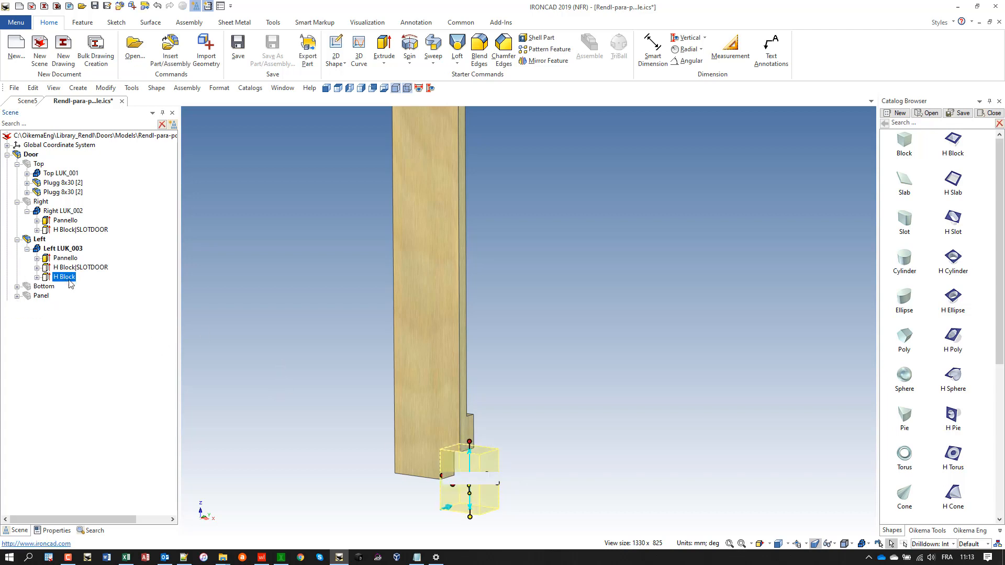
pyautogui.click(77, 279)
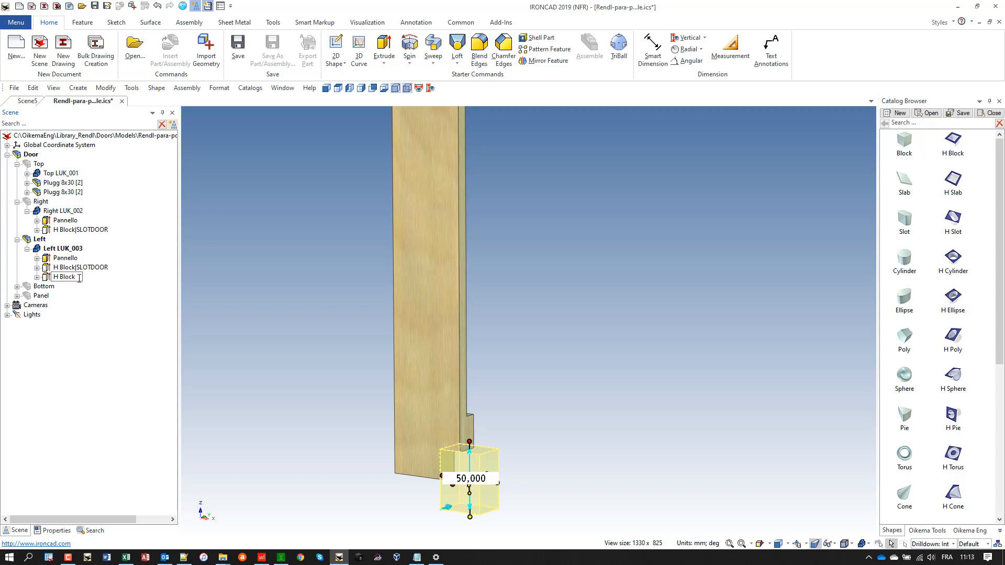
pyautogui.write('|FINGERS')
pyautogui.press('Return')
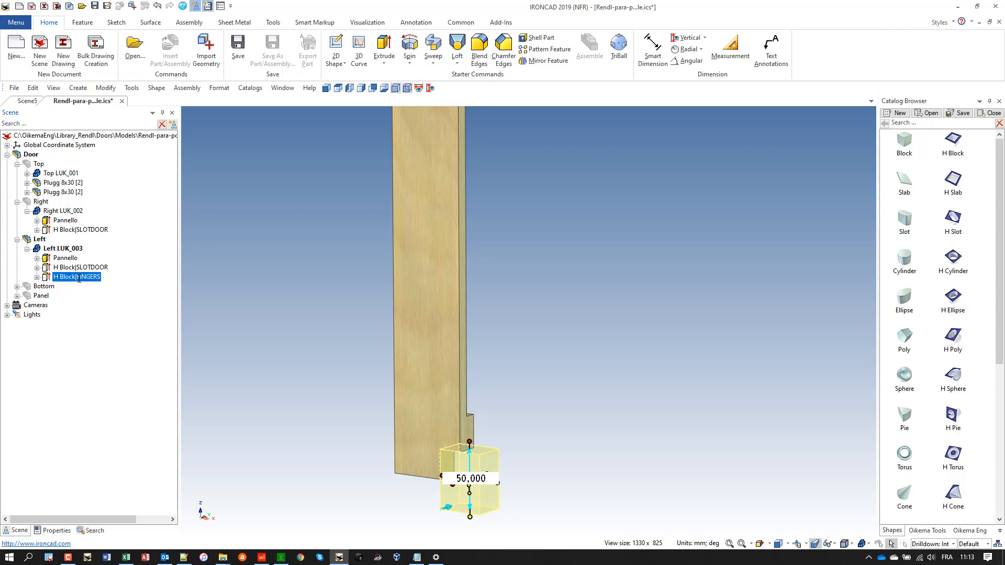
pyautogui.click(276, 315)
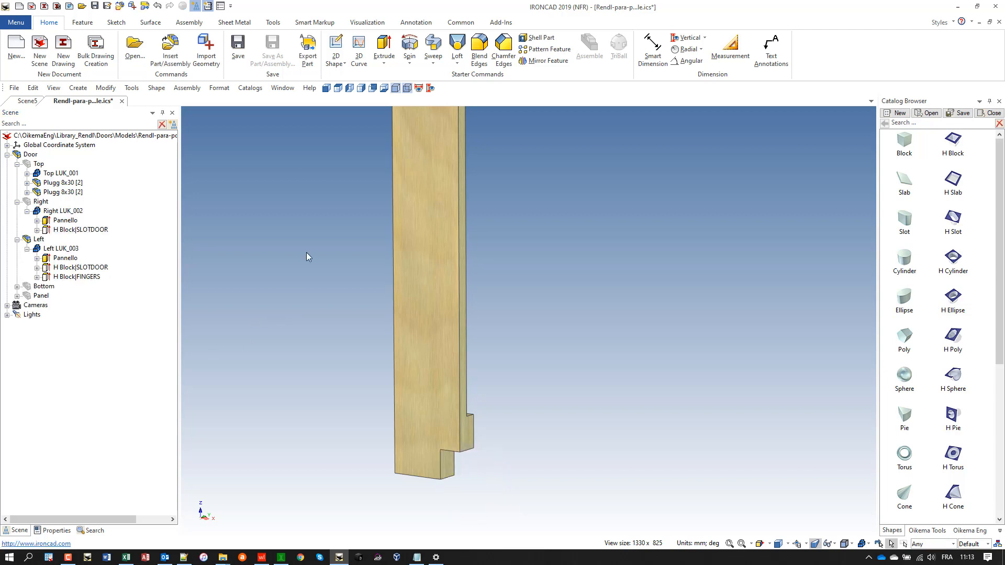
# Review the Door's pocket parameters, from PocketW to PocketPosL, in the Cabinet Manager's cabinet parameters.
pyautogui.click(72, 277)
pyautogui.rightClick(72, 279)
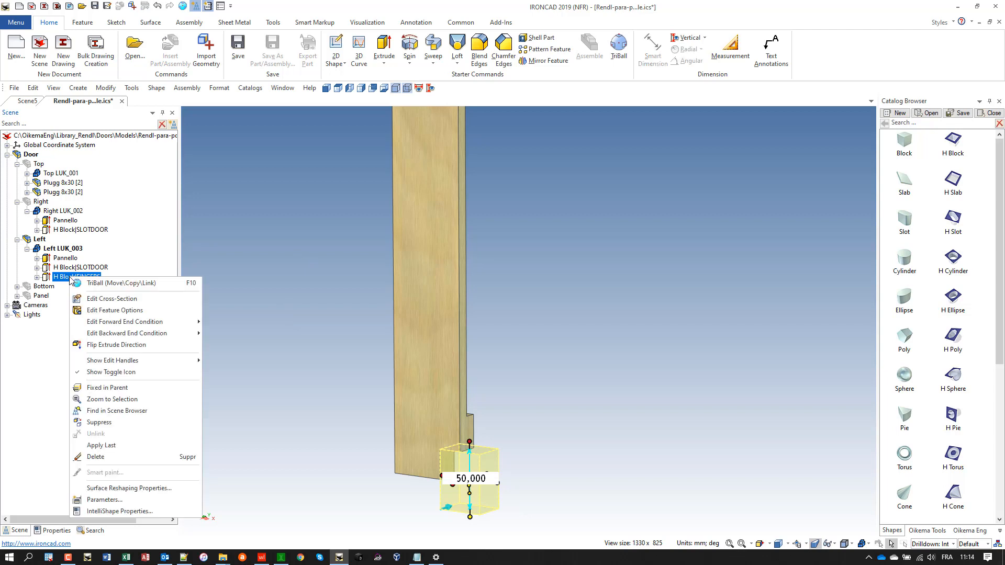
pyautogui.click(37, 156)
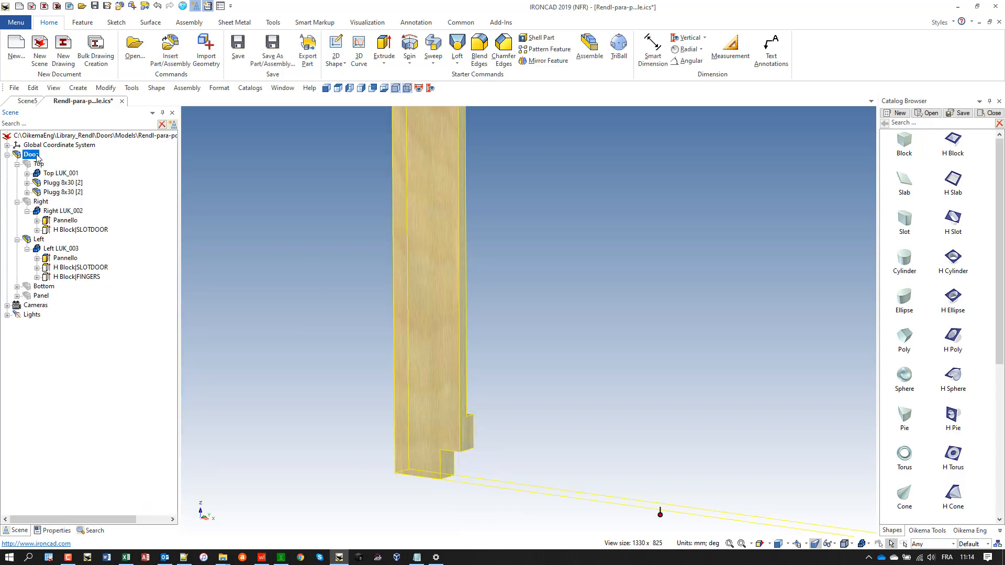
pyautogui.rightClick(37, 156)
pyautogui.click(79, 528)
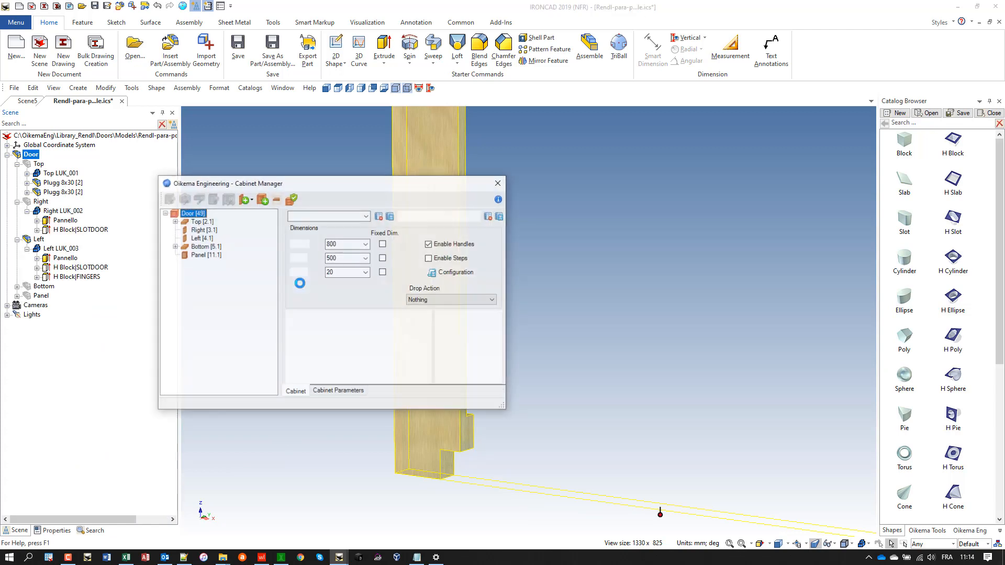
pyautogui.click(332, 393)
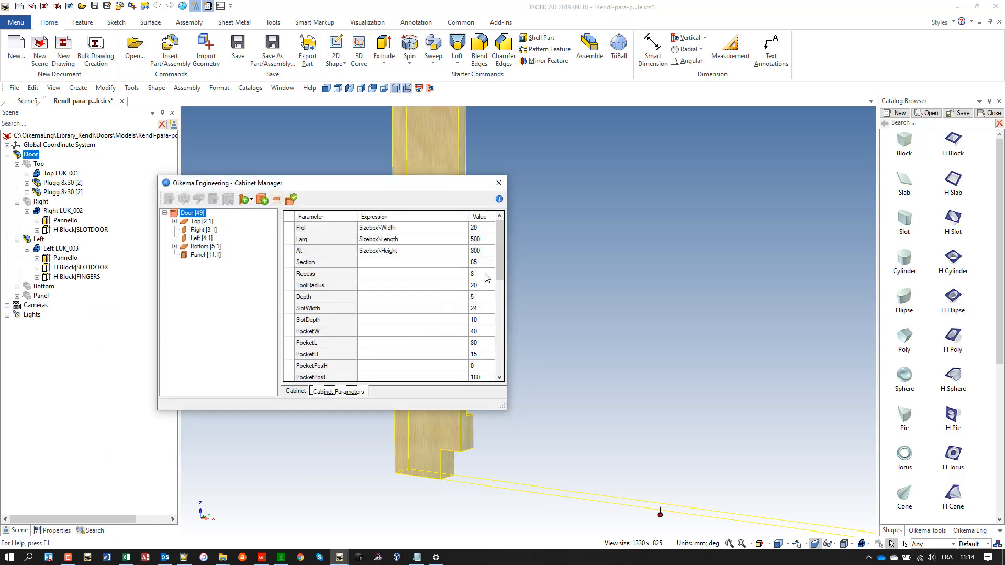
pyautogui.moveTo(500, 267); pyautogui.dragTo(498, 291)
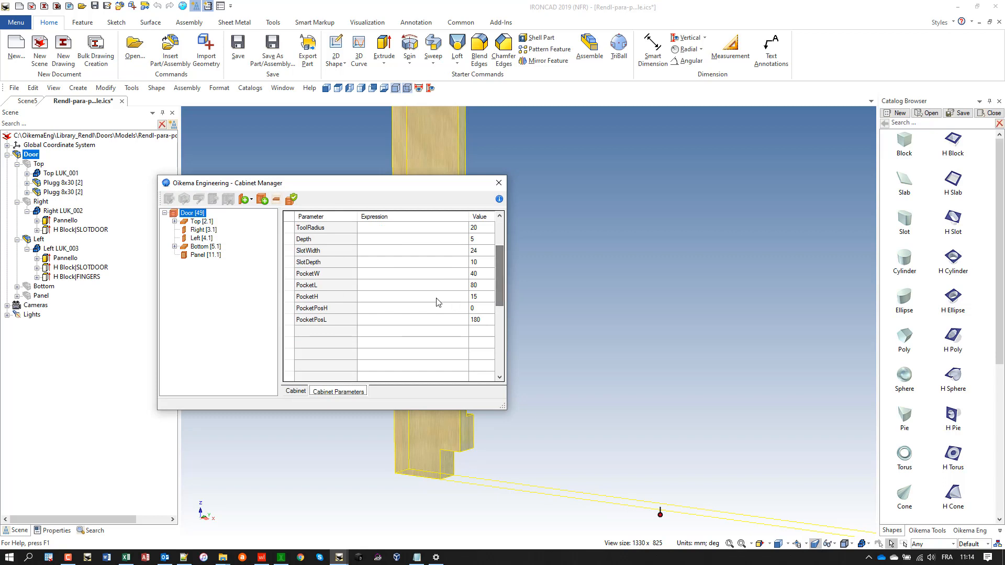
pyautogui.click(334, 275)
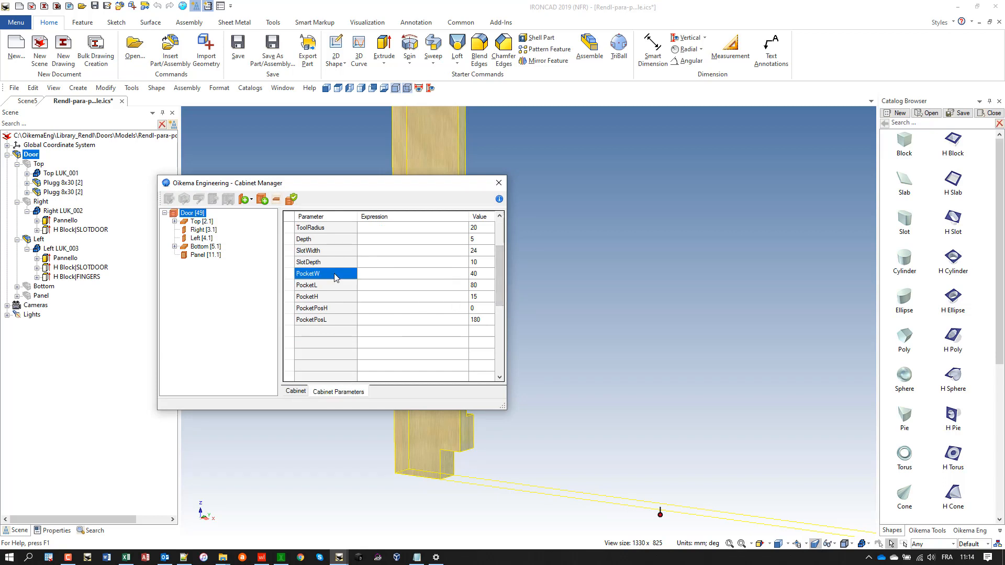
pyautogui.click(332, 286)
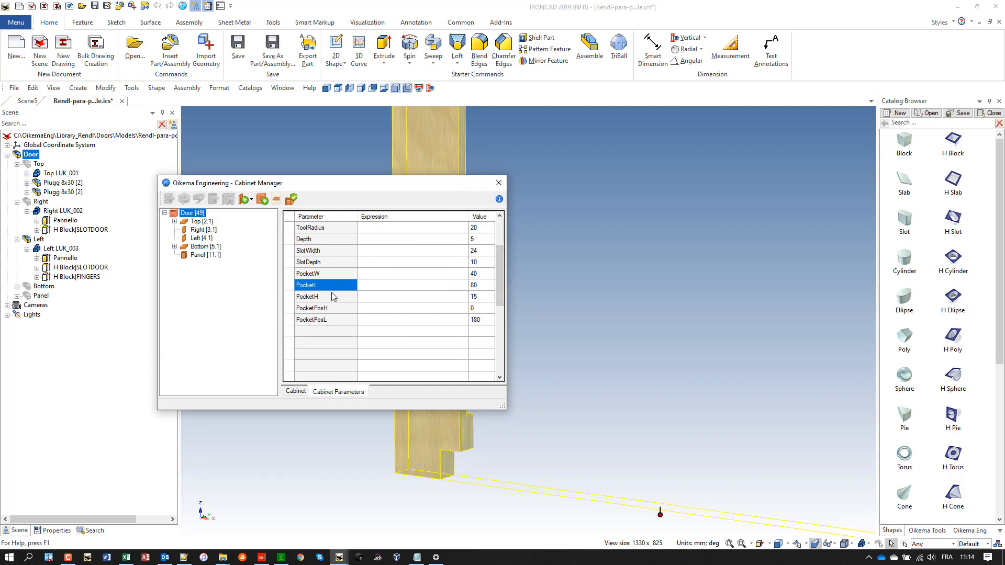
pyautogui.click(331, 298)
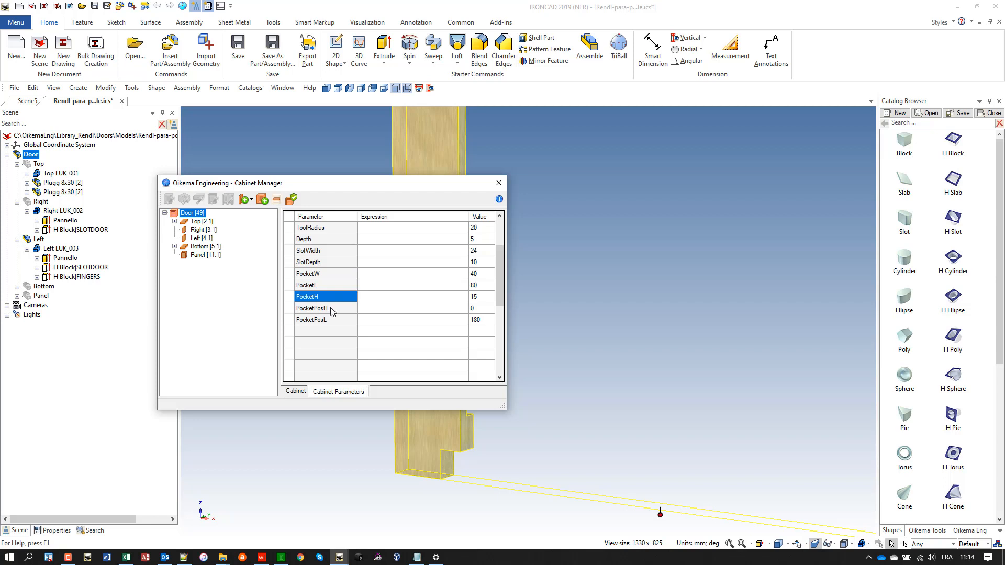
pyautogui.click(331, 310)
pyautogui.click(331, 320)
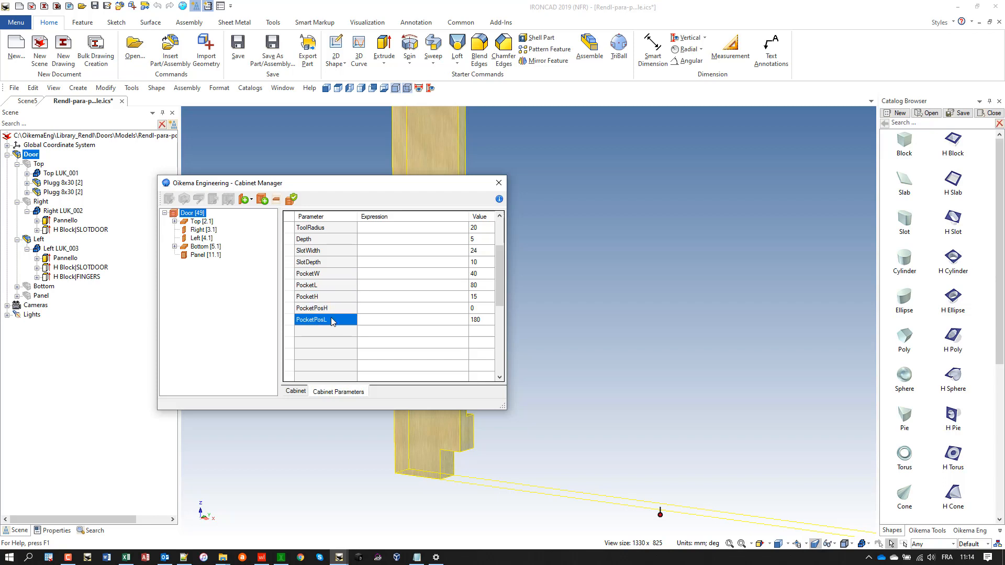
pyautogui.click(497, 183)
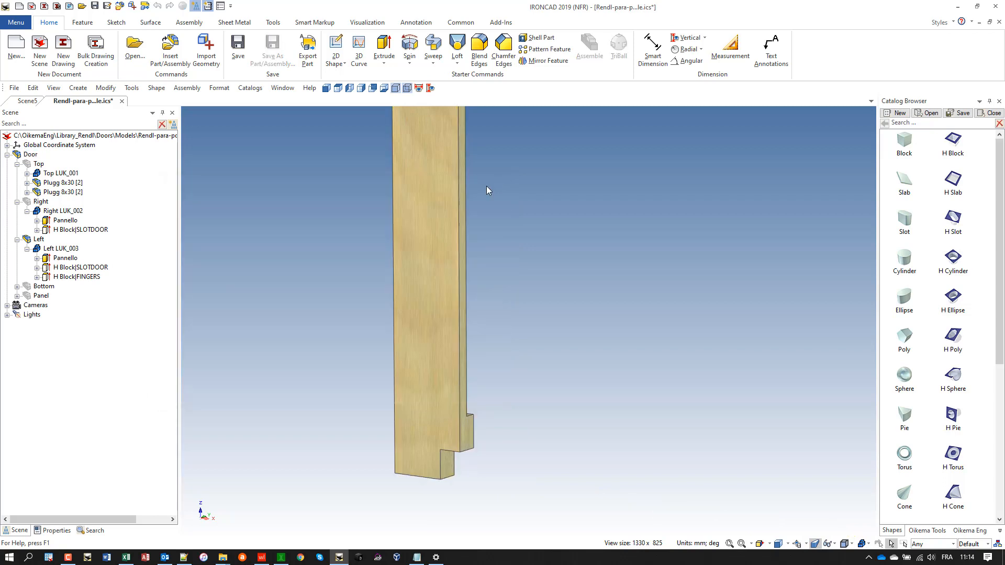
# Add a user-defined length parameter named POCKETL to the H Block|FINGERS shape.
pyautogui.click(87, 278)
pyautogui.rightClick(87, 281)
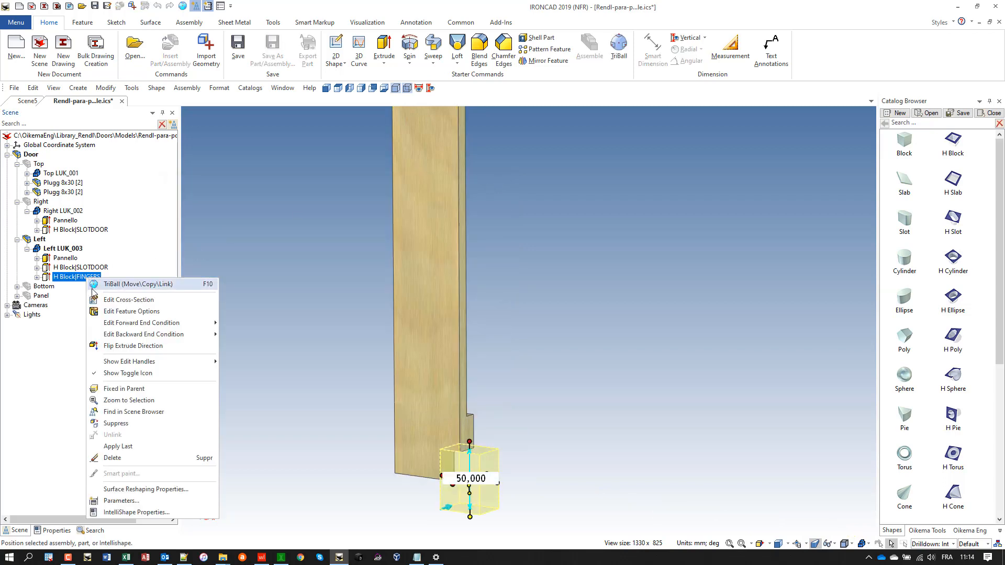
pyautogui.click(119, 501)
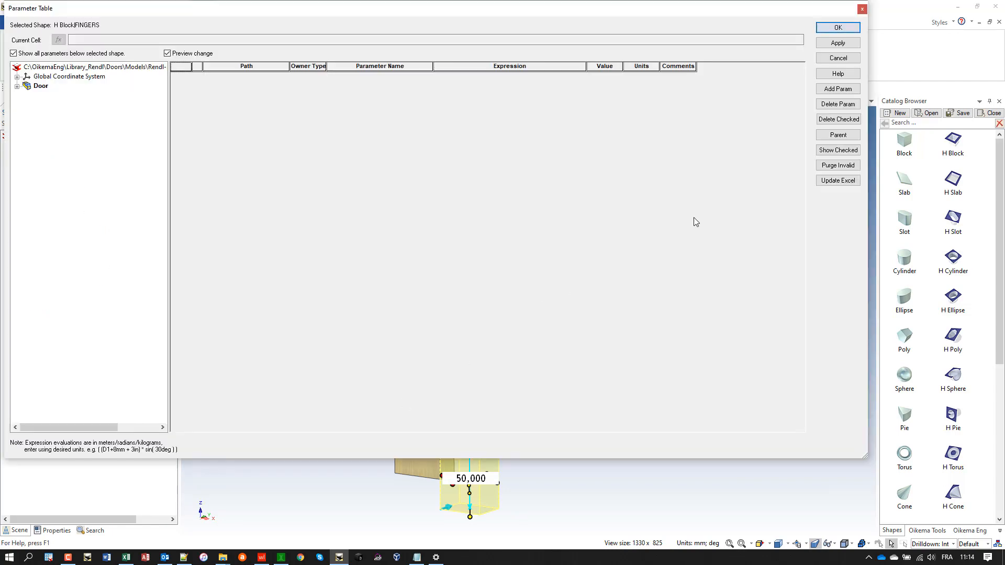
pyautogui.click(829, 90)
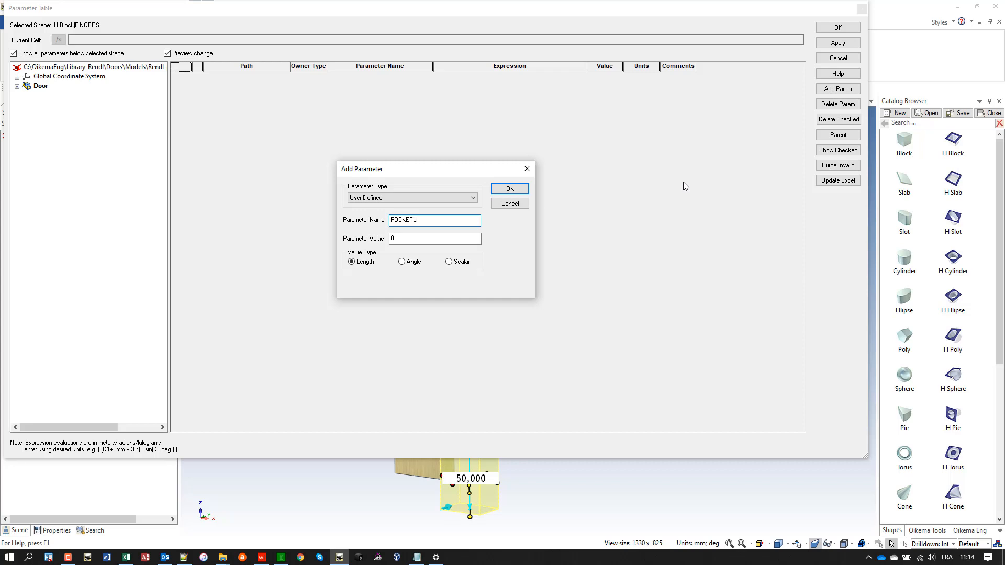
pyautogui.click(521, 192)
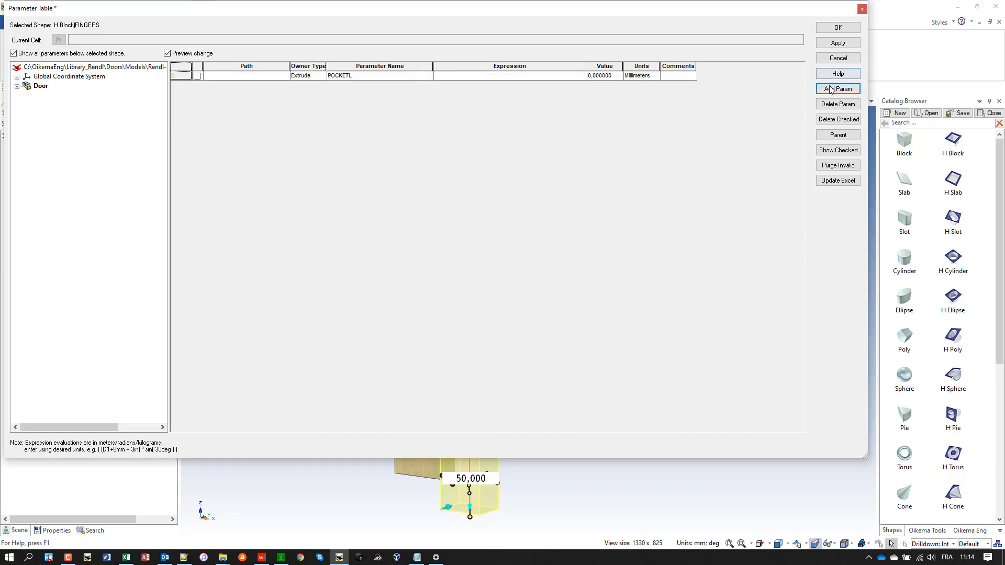
# Add the user-defined length parameters POCKETW and POCKETH to the H Block|FINGERS shape.
pyautogui.click(819, 90)
pyautogui.write('POC')
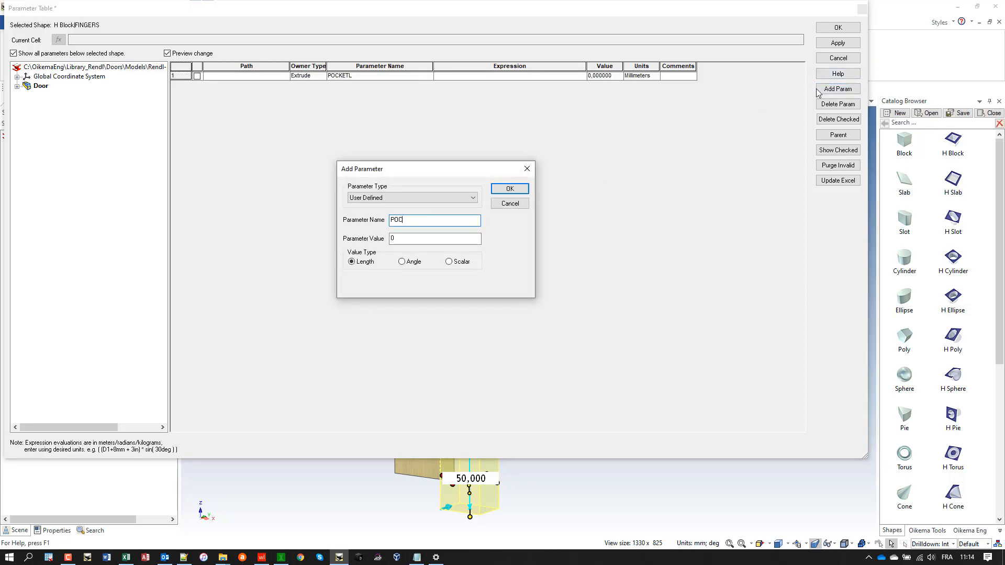
pyautogui.write('KETH')
pyautogui.click(509, 189)
pyautogui.click(833, 91)
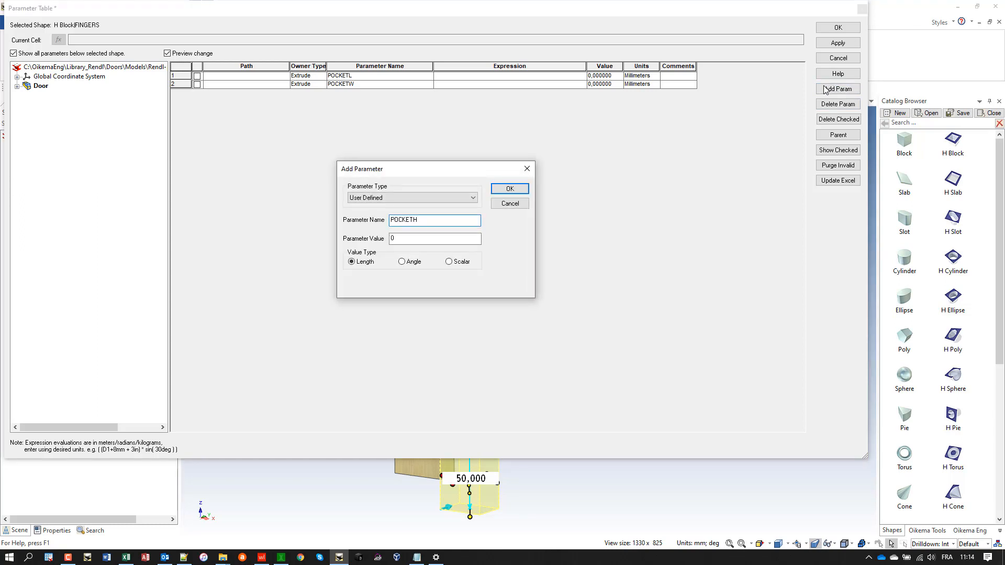
pyautogui.click(498, 192)
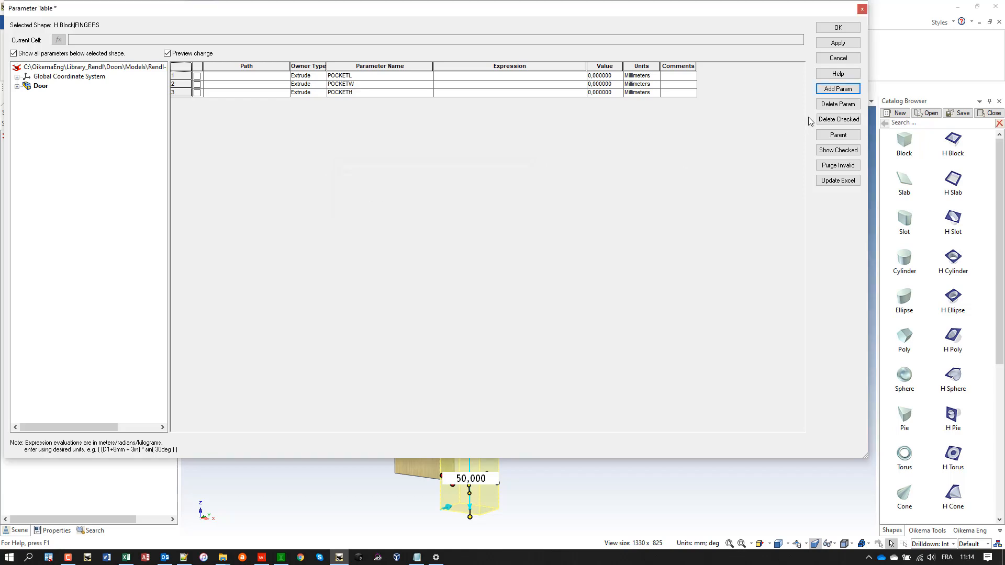
# Add the length parameters POCKETPOSL and POCKETPOSH to H Block|FINGERS and accept the parameter table.
pyautogui.click(834, 90)
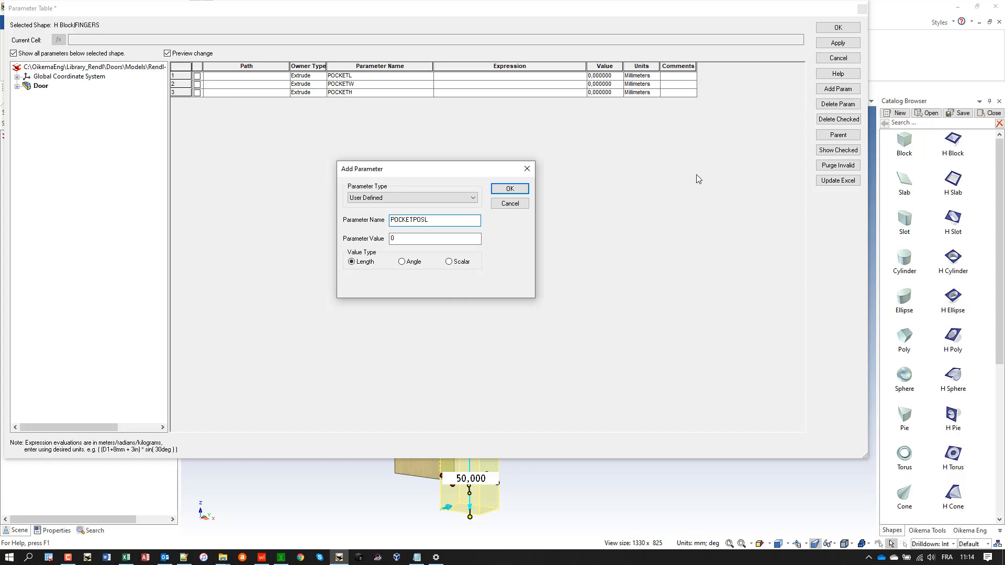
pyautogui.click(507, 189)
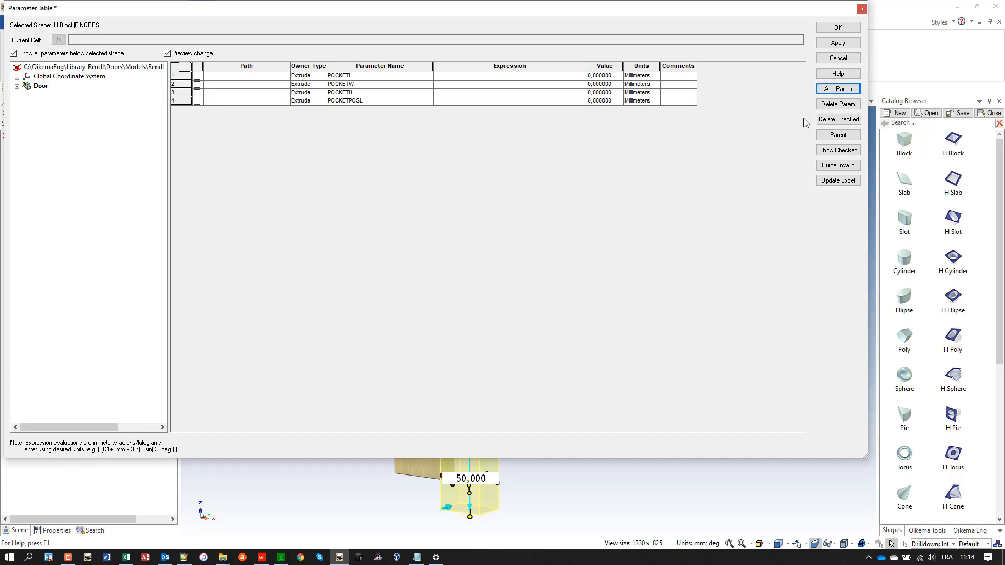
pyautogui.click(820, 88)
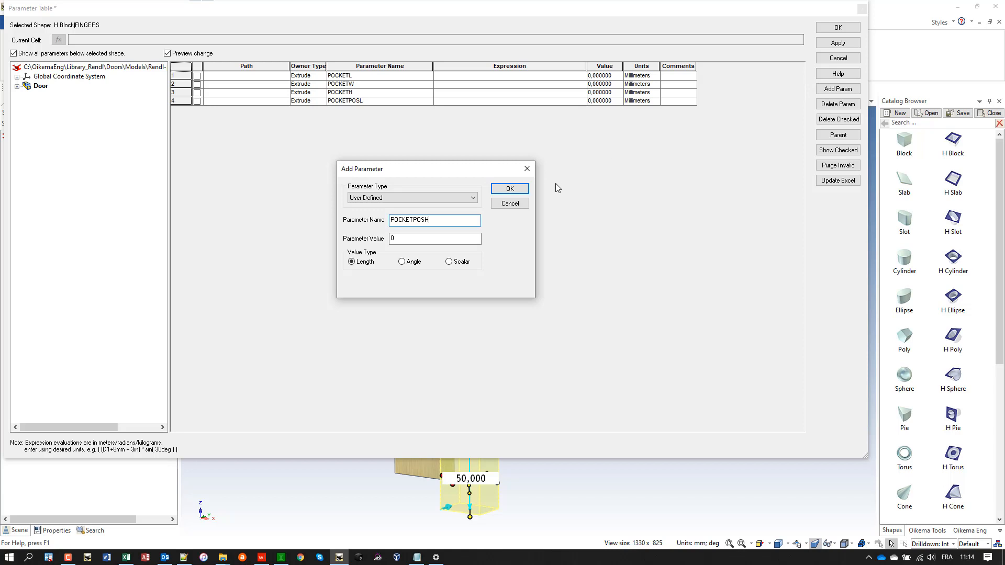
pyautogui.click(509, 189)
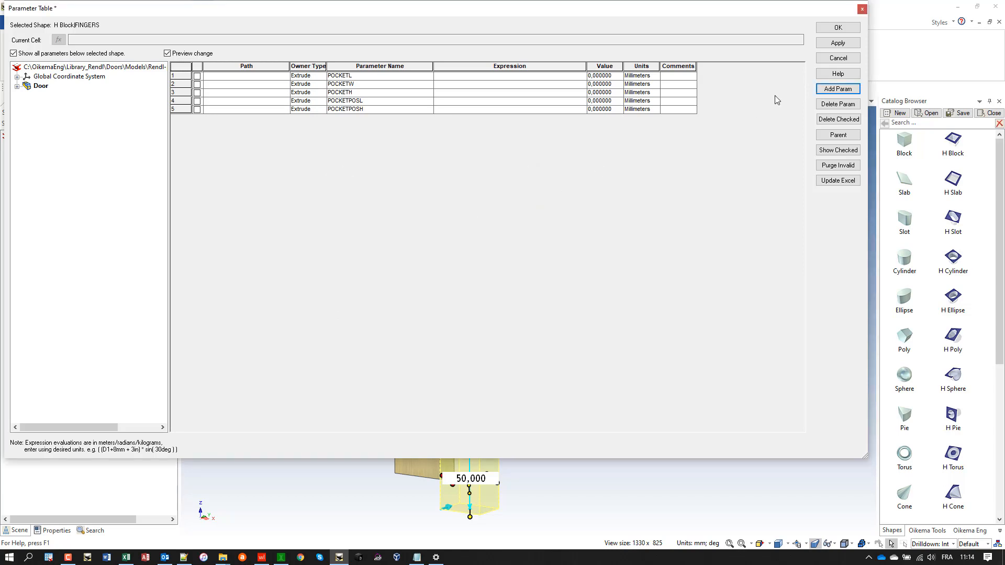
pyautogui.click(838, 28)
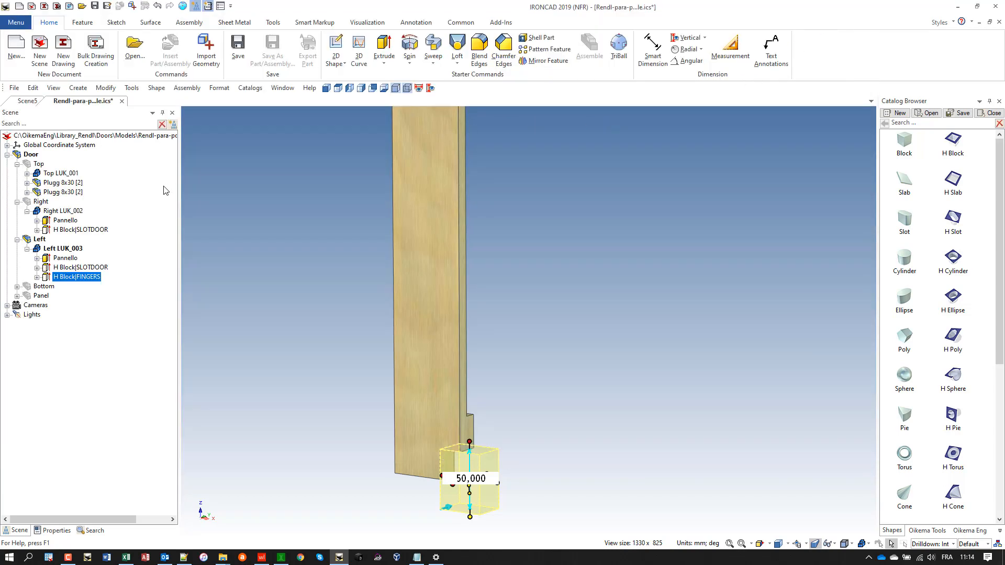
# In the Door assembly's parameter table, set the FINGERS parameter POCKETW_2's expression to PocketW_1.
pyautogui.click(27, 154)
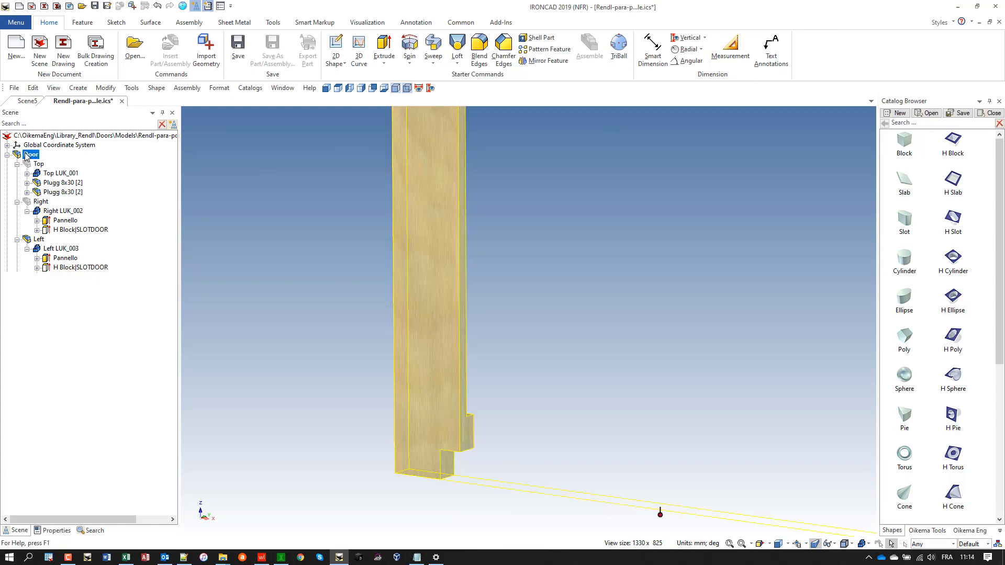
pyautogui.rightClick(27, 153)
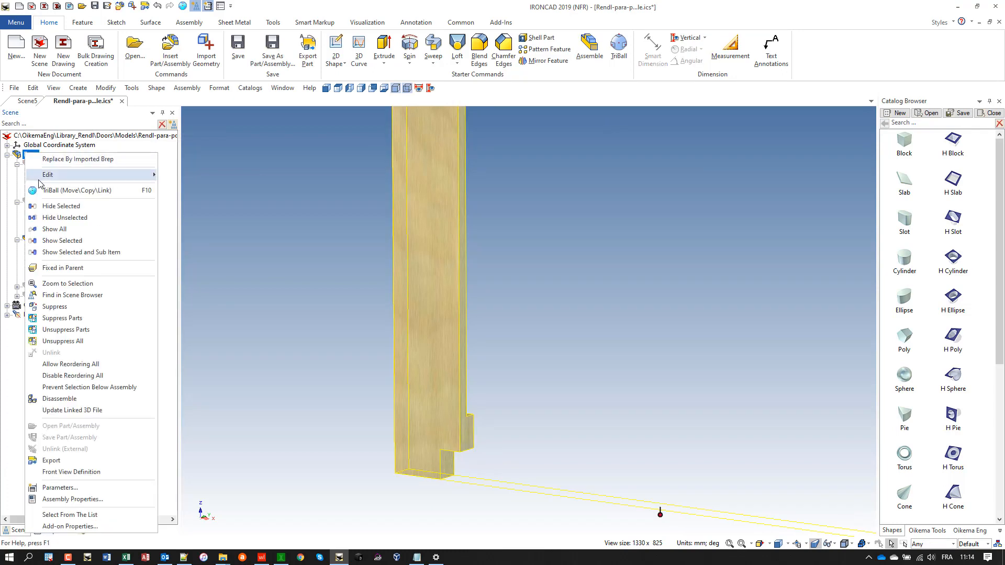
pyautogui.click(61, 488)
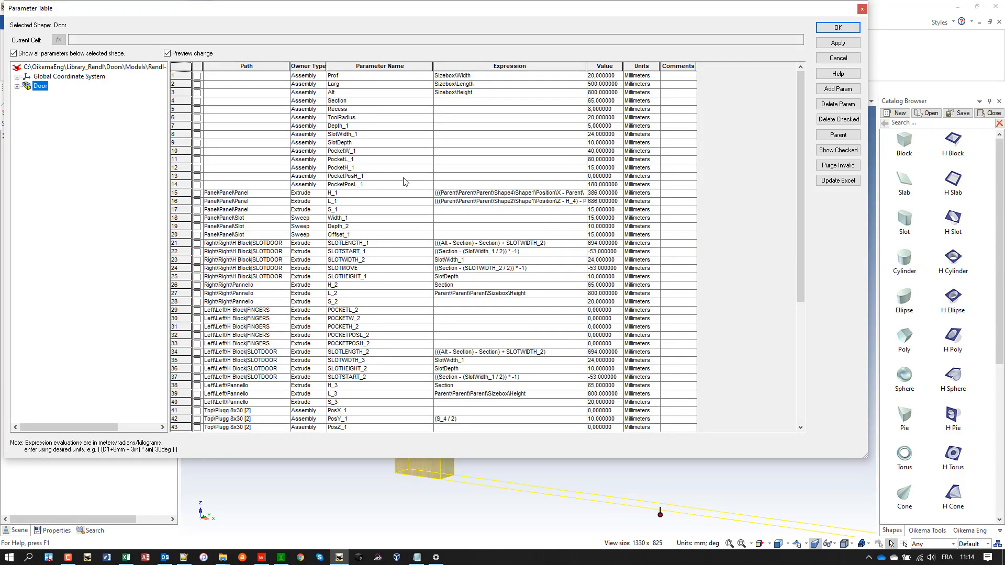
pyautogui.click(366, 152)
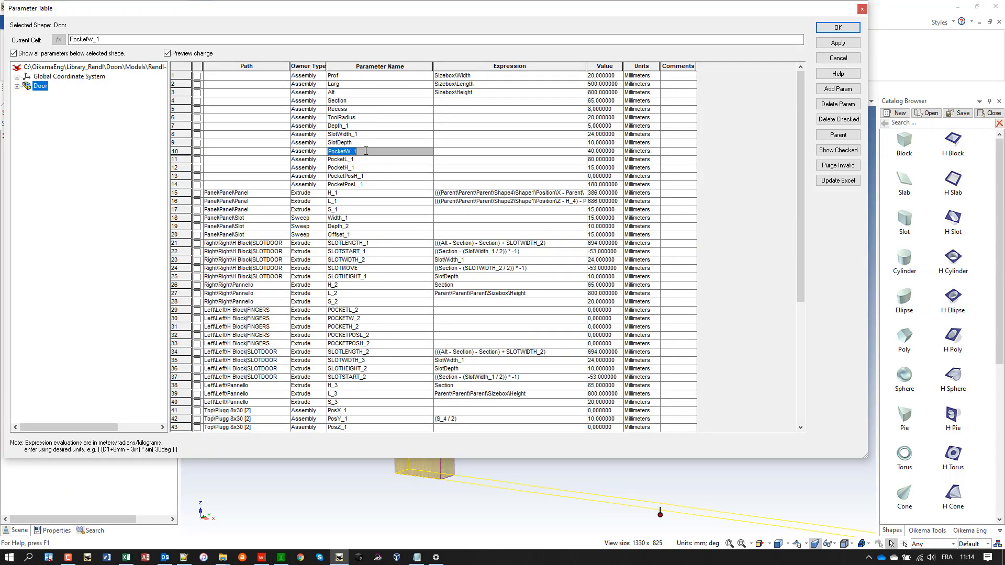
pyautogui.scroll(-5, 454, 306)
pyautogui.click(453, 192)
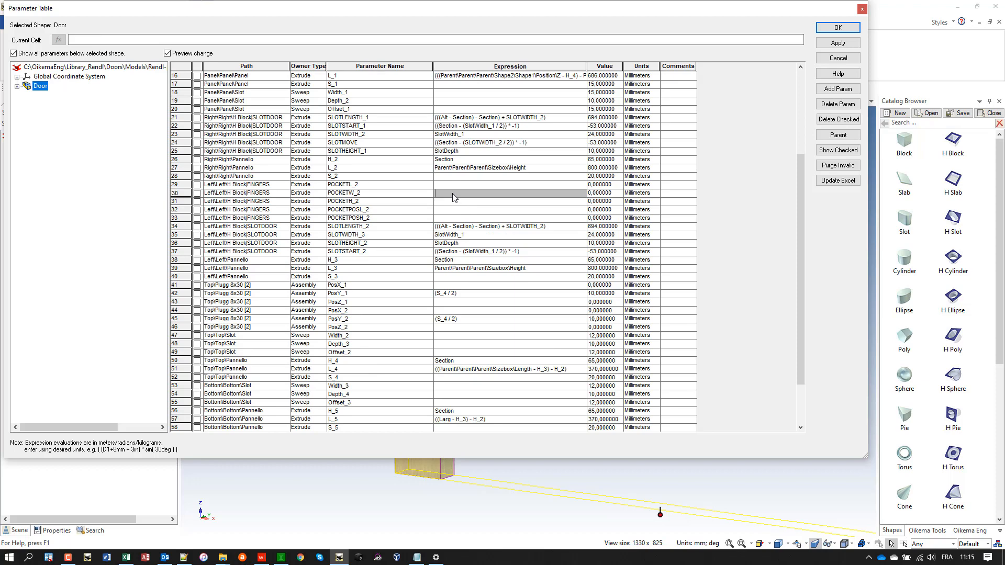
pyautogui.write('PocketW_1')
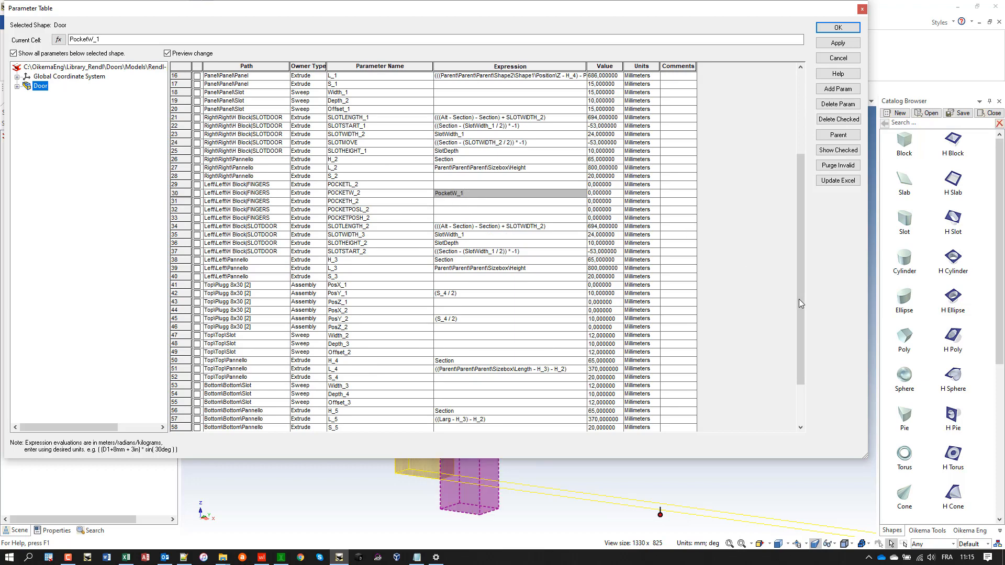
# Set the expression of the FINGERS parameter POCKETL_2 to the Door parameter PocketL_1.
pyautogui.moveTo(799, 299); pyautogui.dragTo(796, 216)
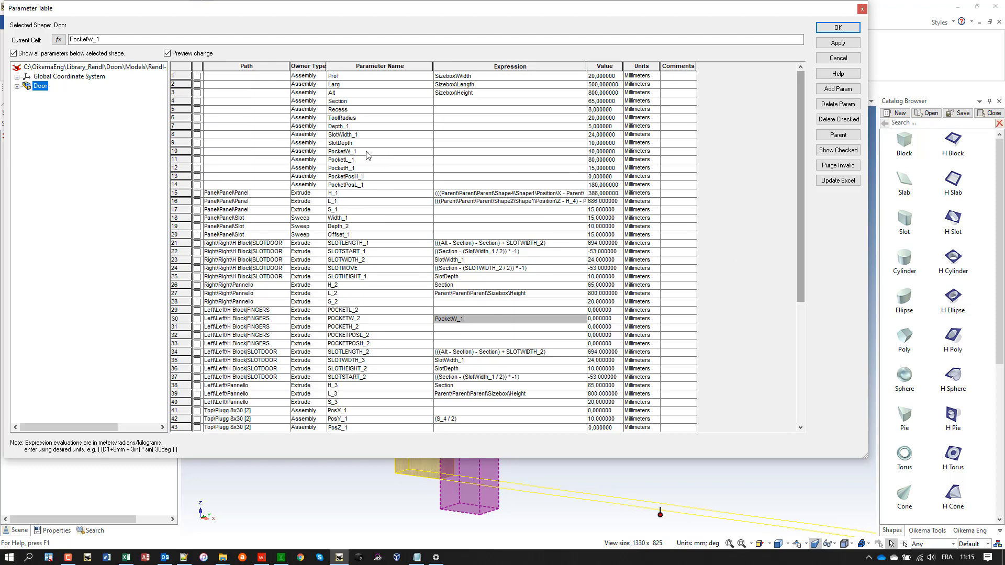
pyautogui.click(367, 159)
pyautogui.hotkey('ctrl', 'c')
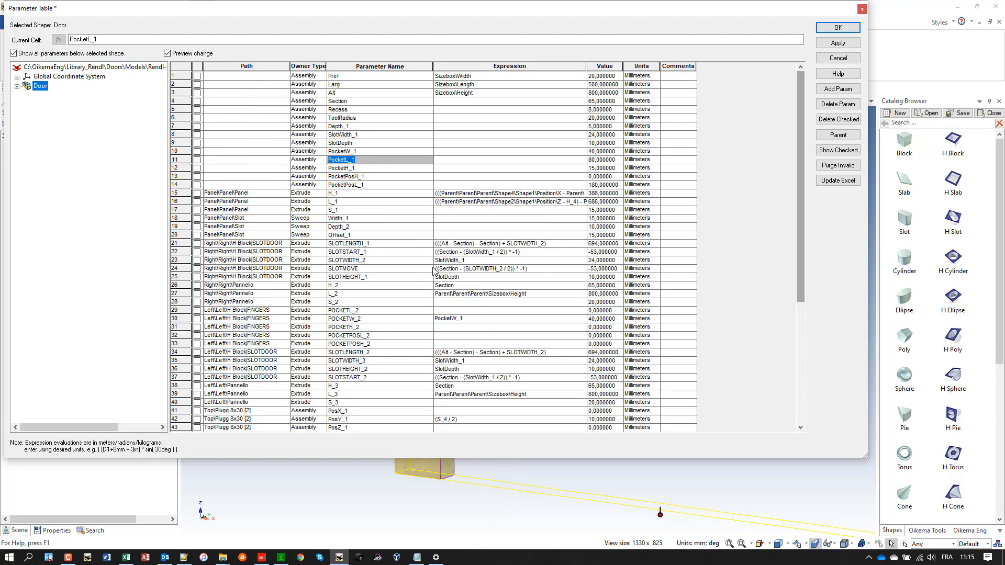
pyautogui.click(445, 311)
pyautogui.hotkey('ctrl', 'v')
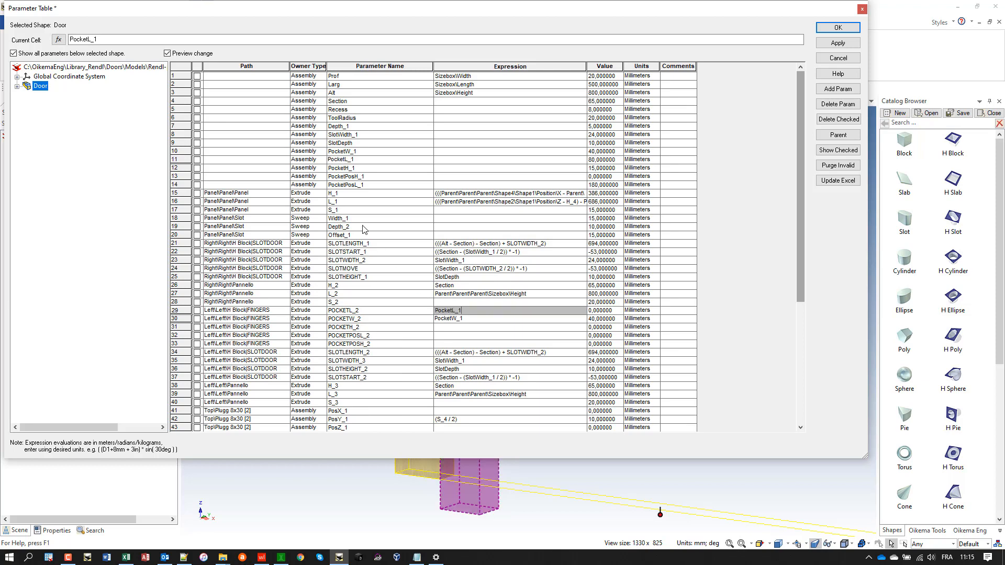
# Set the expression of the FINGERS parameter POCKETH_2 to the Door parameter PocketH_1.
pyautogui.click(365, 168)
pyautogui.doubleClick(364, 168)
pyautogui.hotkey('ctrl', 'c')
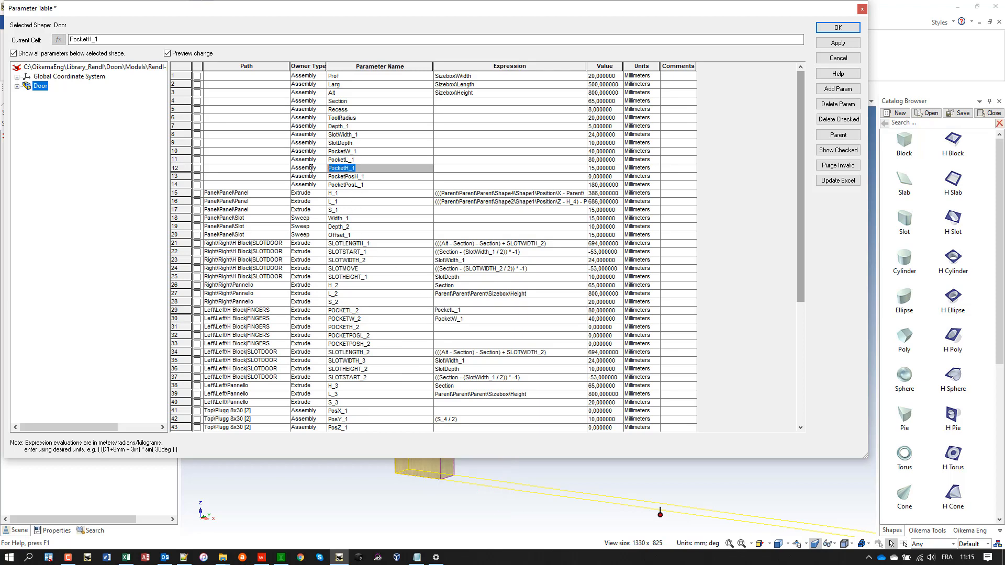
pyautogui.click(452, 328)
pyautogui.hotkey('ctrl', 'v')
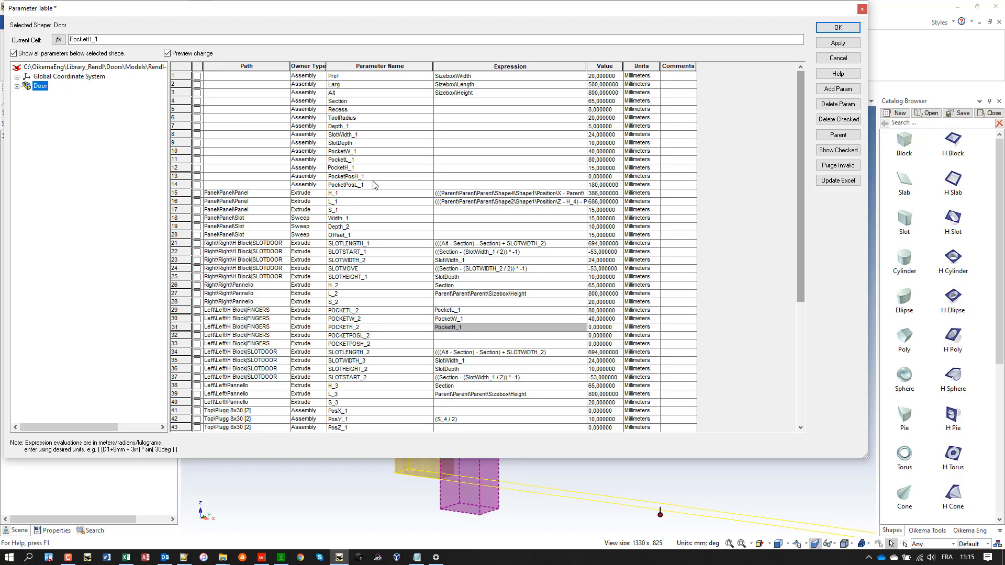
pyautogui.doubleClick(372, 177)
pyautogui.hotkey('ctrl', 'c')
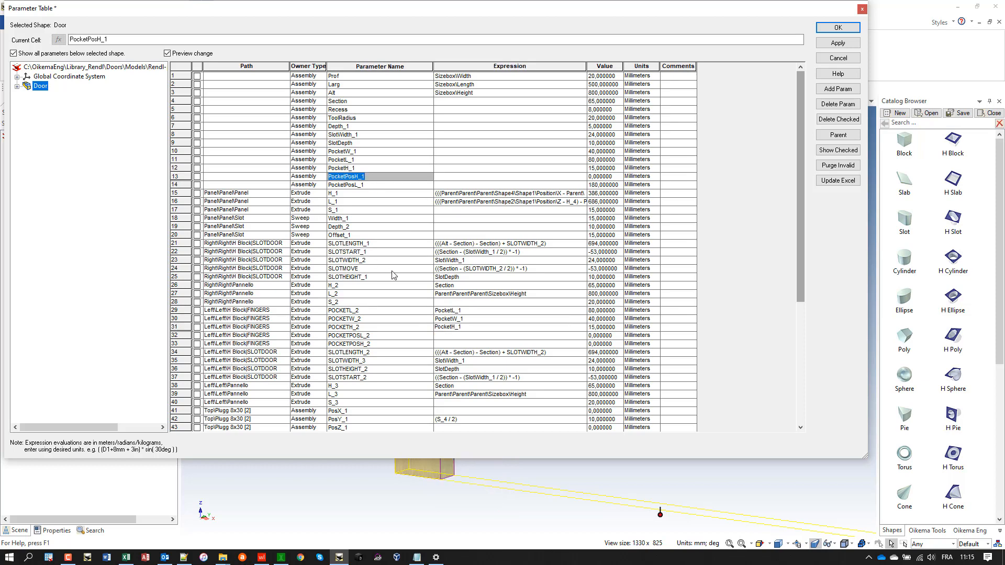
pyautogui.click(445, 335)
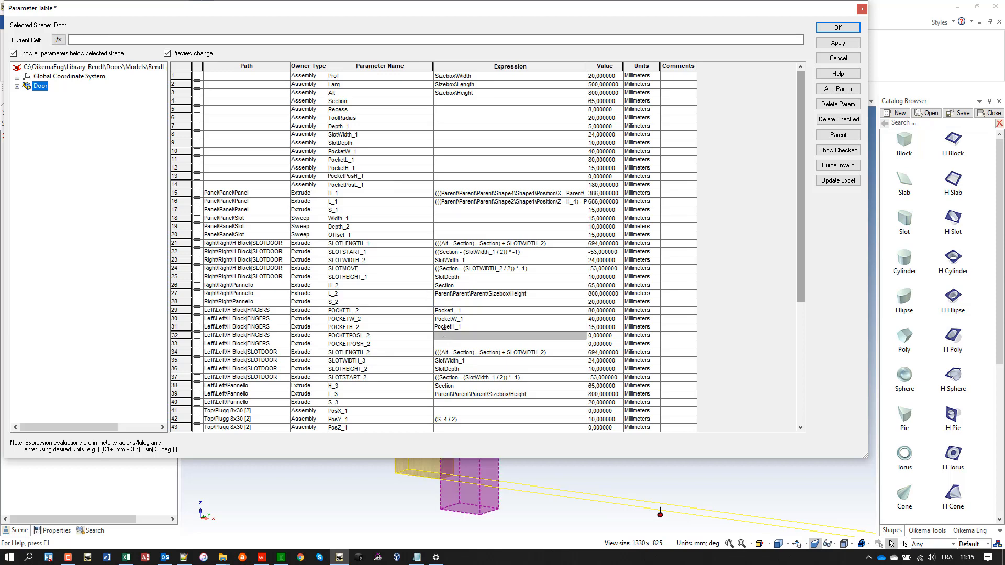
pyautogui.hotkey('ctrl', 'v')
# Set the expression of the FINGERS parameter POCKETPOSL_2 to the Door parameter PocketPosL_1.
pyautogui.doubleClick(367, 184)
pyautogui.hotkey('ctrl', 'c')
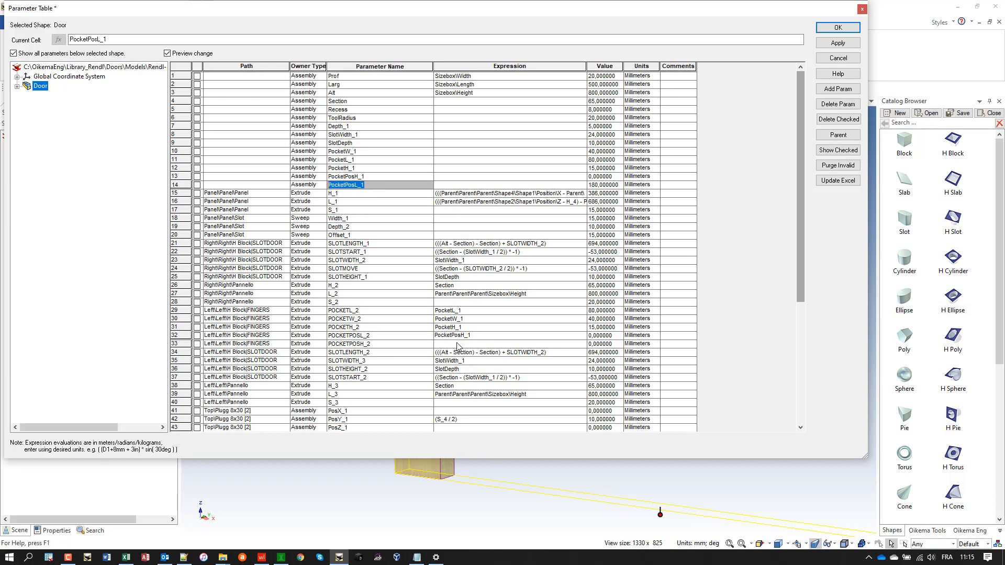
pyautogui.click(477, 335)
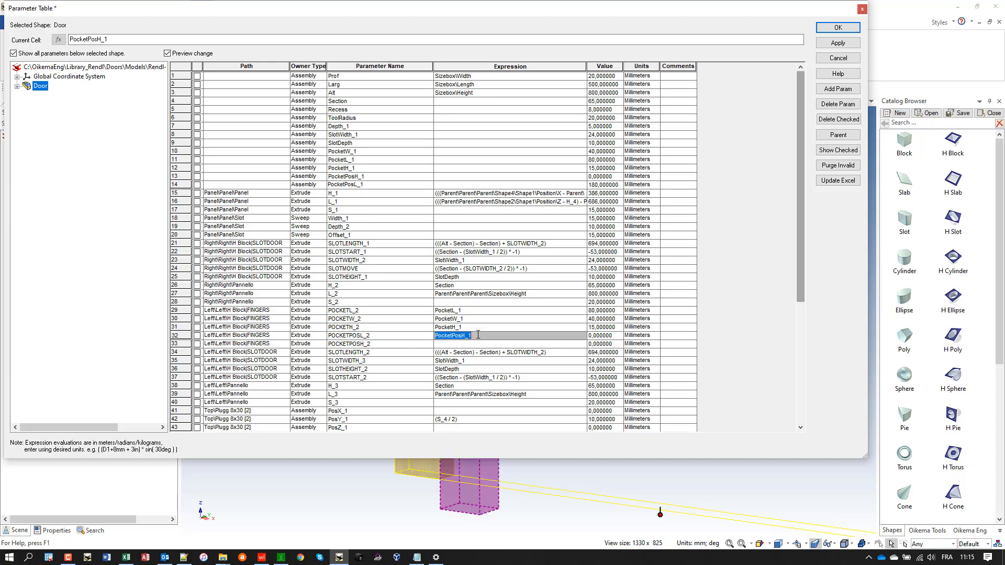
pyautogui.hotkey('ctrl', 'v')
# Set the expression of the FINGERS parameter POCKETPOSH_2 to PocketPosH_1, then apply and accept the Door's parameter table.
pyautogui.click(371, 177)
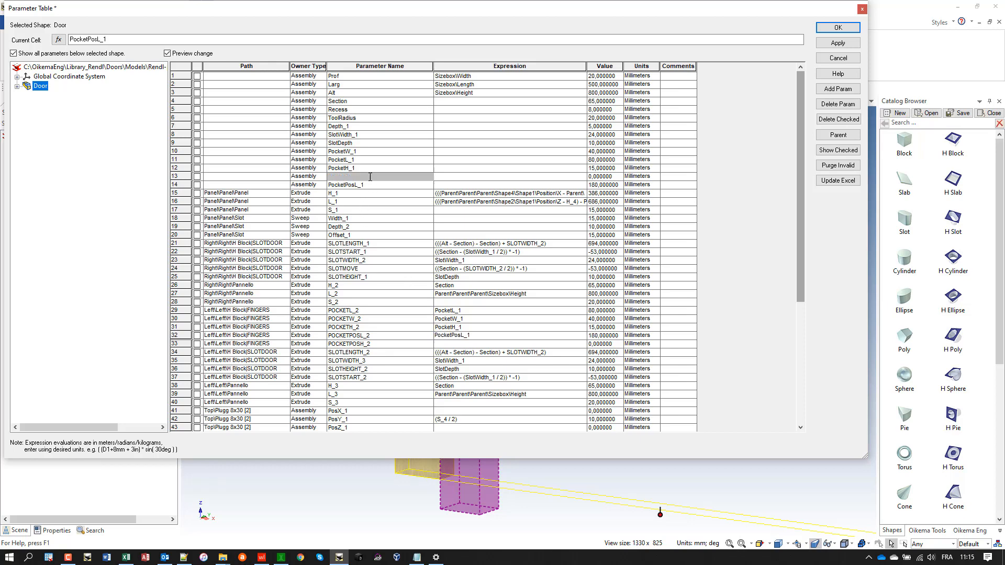
pyautogui.moveTo(370, 178); pyautogui.dragTo(328, 178)
pyautogui.hotkey('ctrl', 'c')
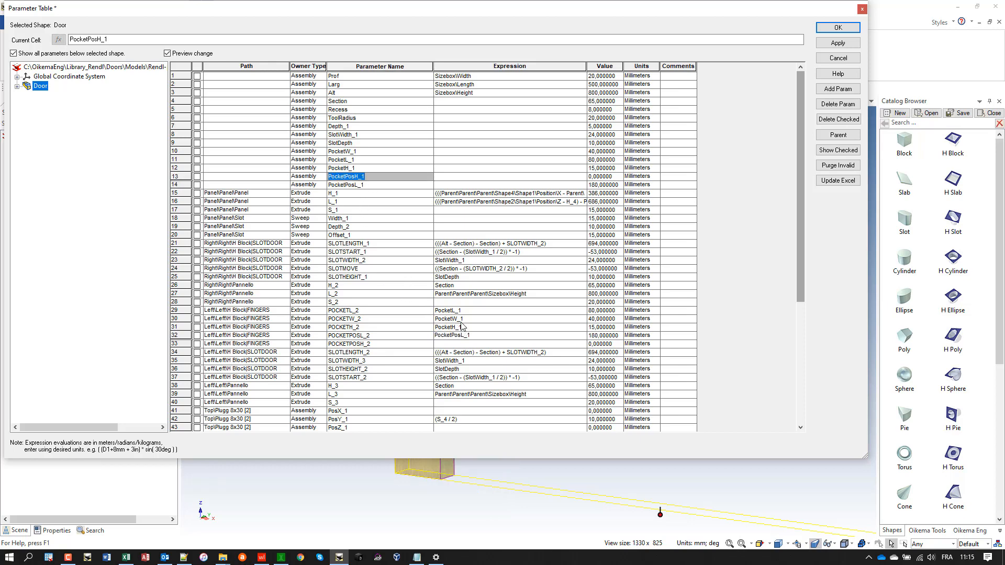
pyautogui.click(461, 345)
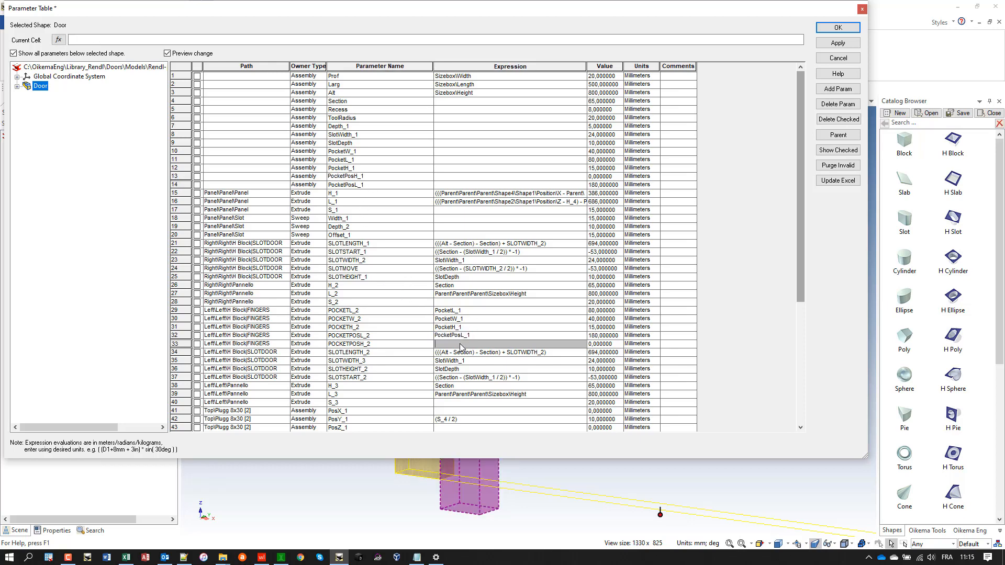
pyautogui.hotkey('ctrl', 'v')
pyautogui.click(838, 45)
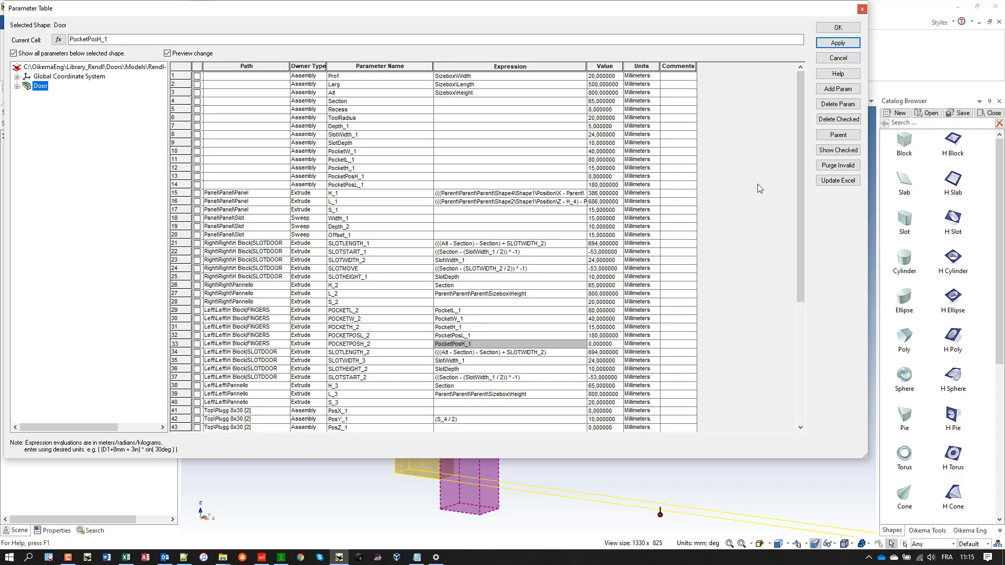
pyautogui.click(838, 28)
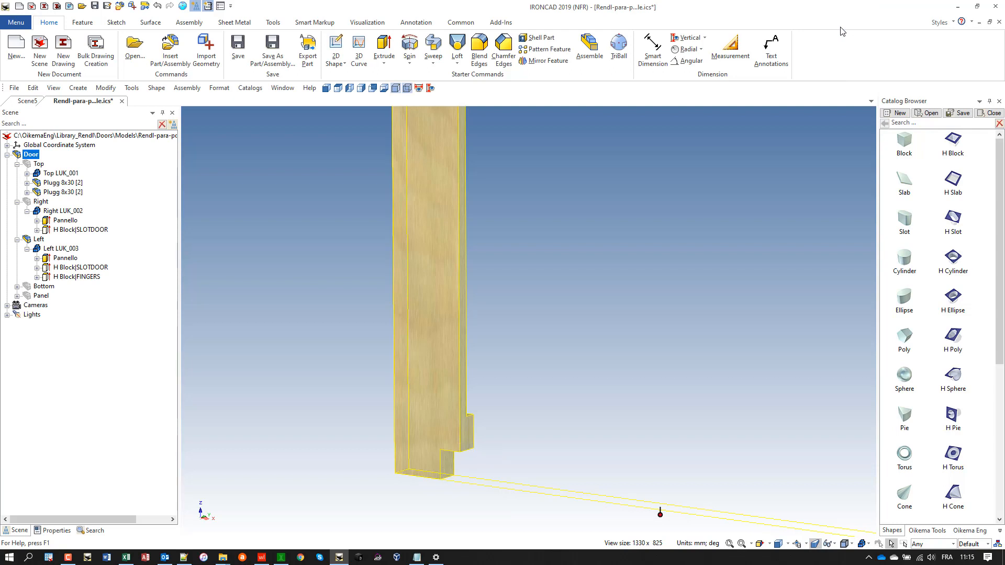
# In the H Block|FINGERS IntelliShape properties, show the sizebox formulas and set the length to POCKETL.
pyautogui.click(250, 246)
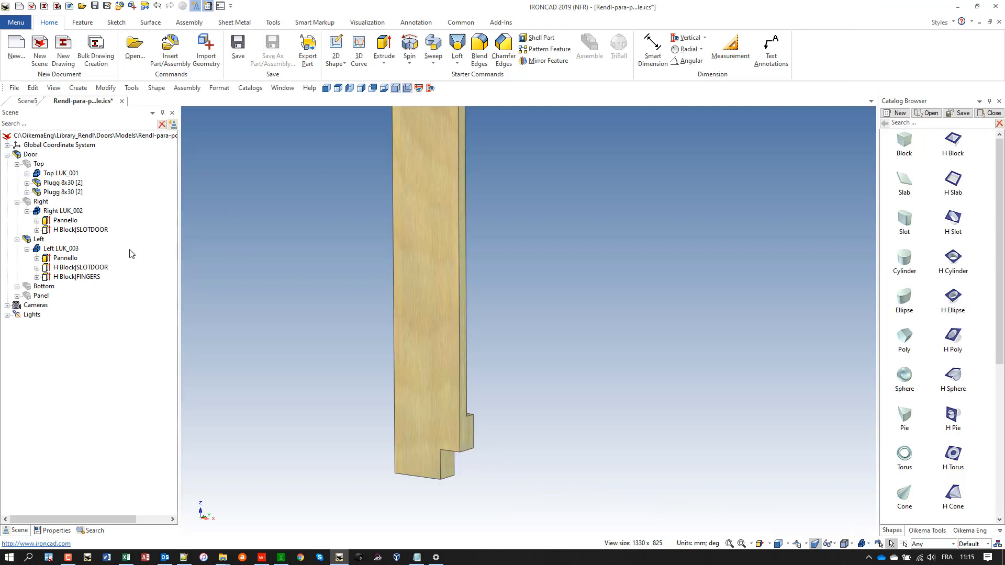
pyautogui.click(87, 278)
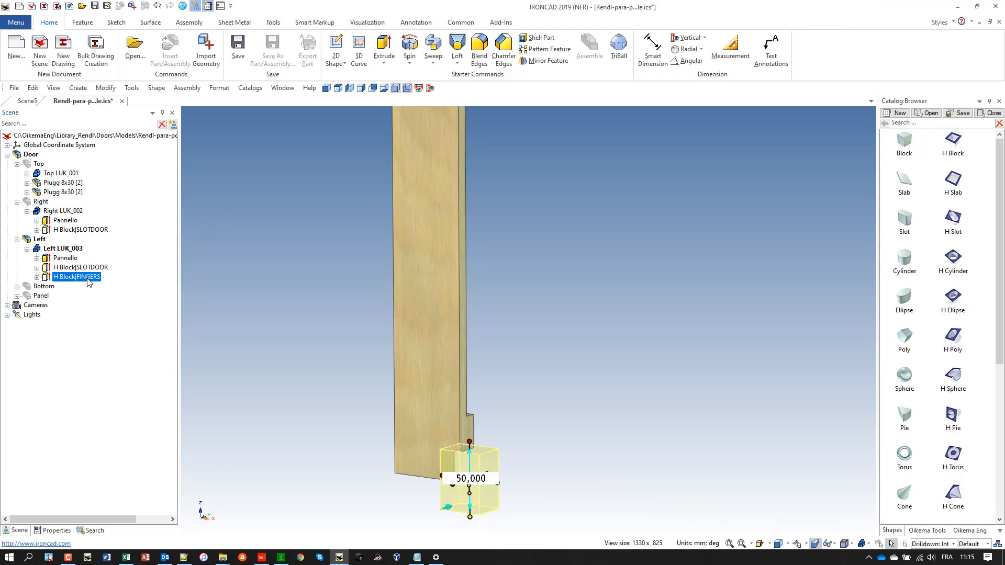
pyautogui.rightClick(88, 281)
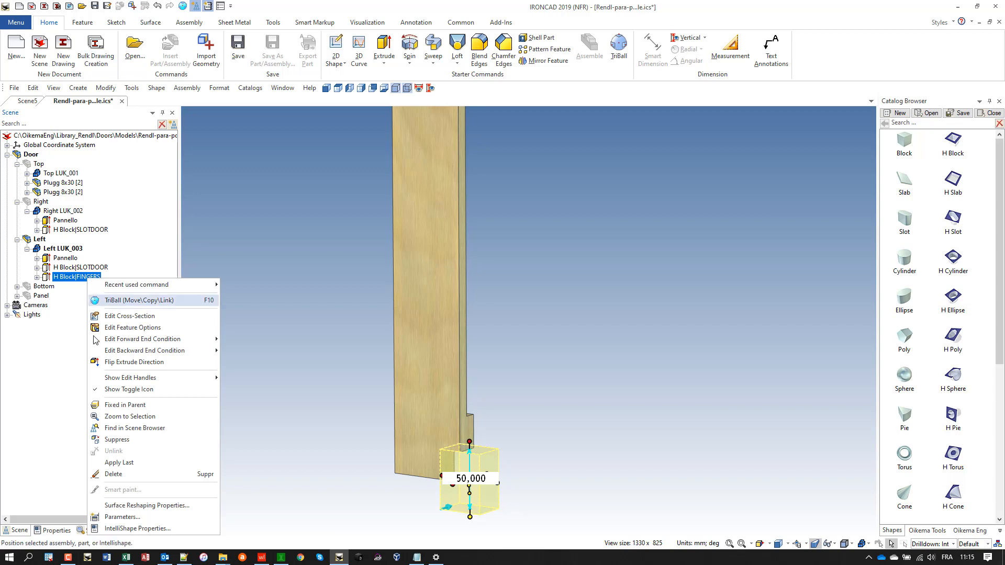
pyautogui.click(137, 528)
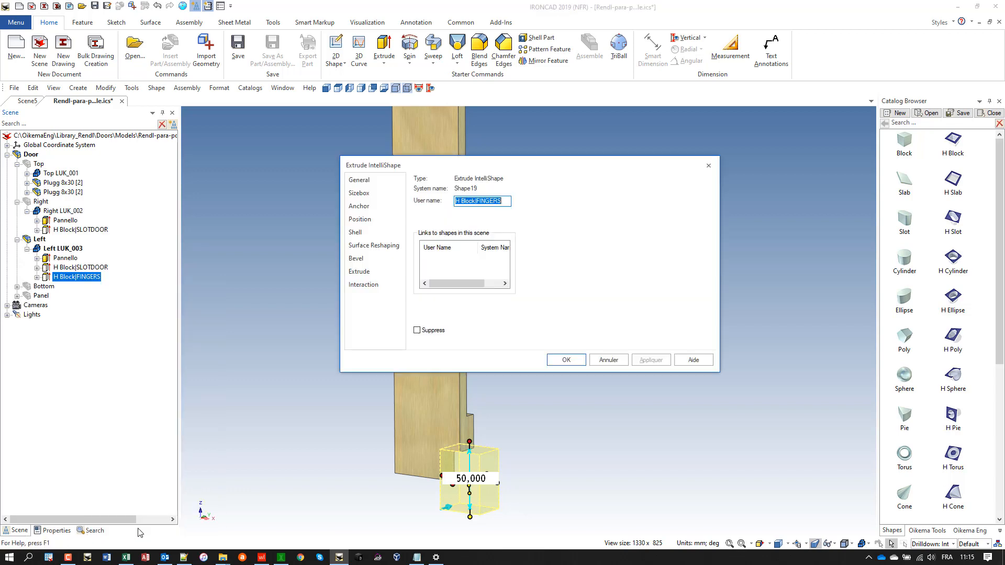
pyautogui.moveTo(521, 170); pyautogui.dragTo(678, 118)
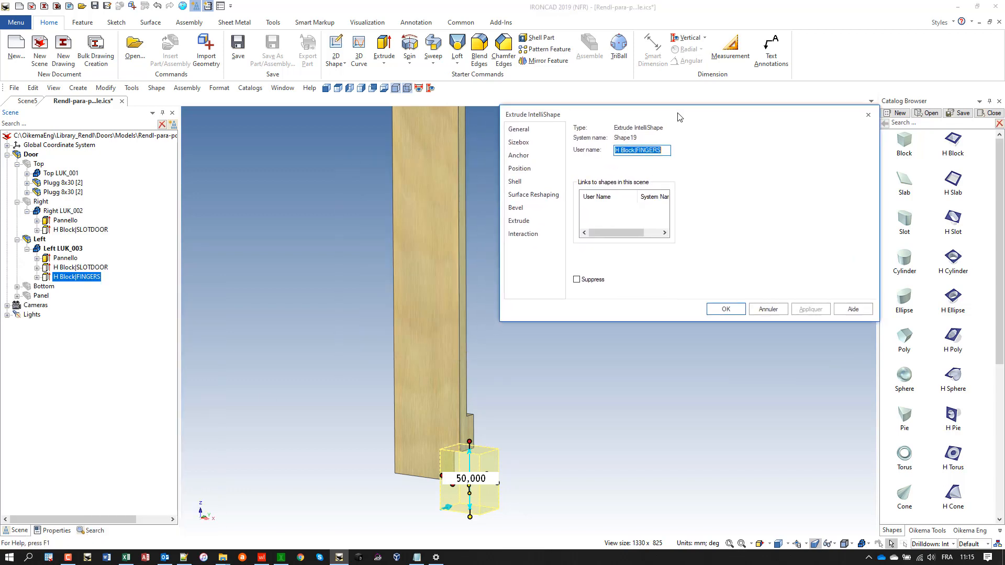
pyautogui.click(533, 143)
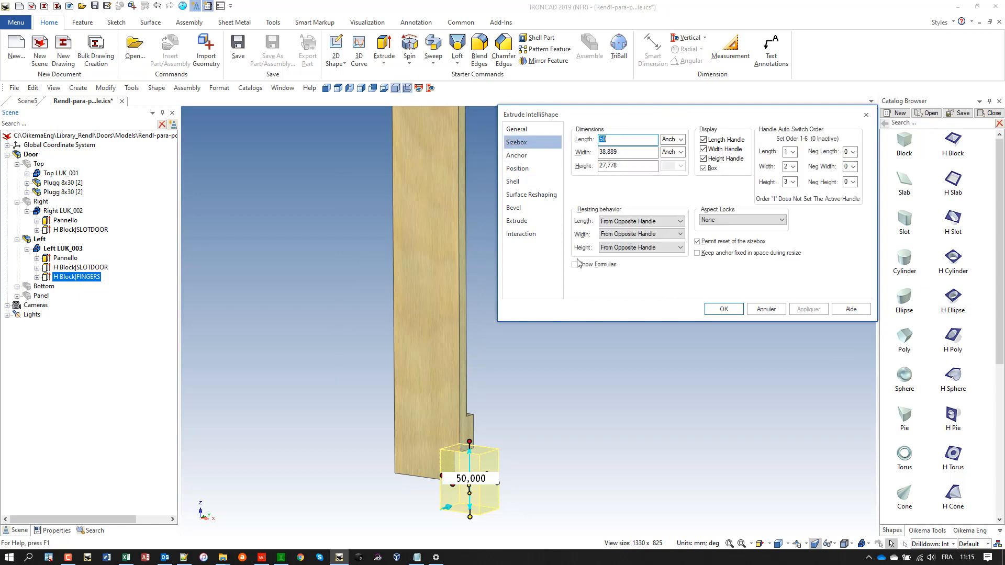
pyautogui.click(575, 264)
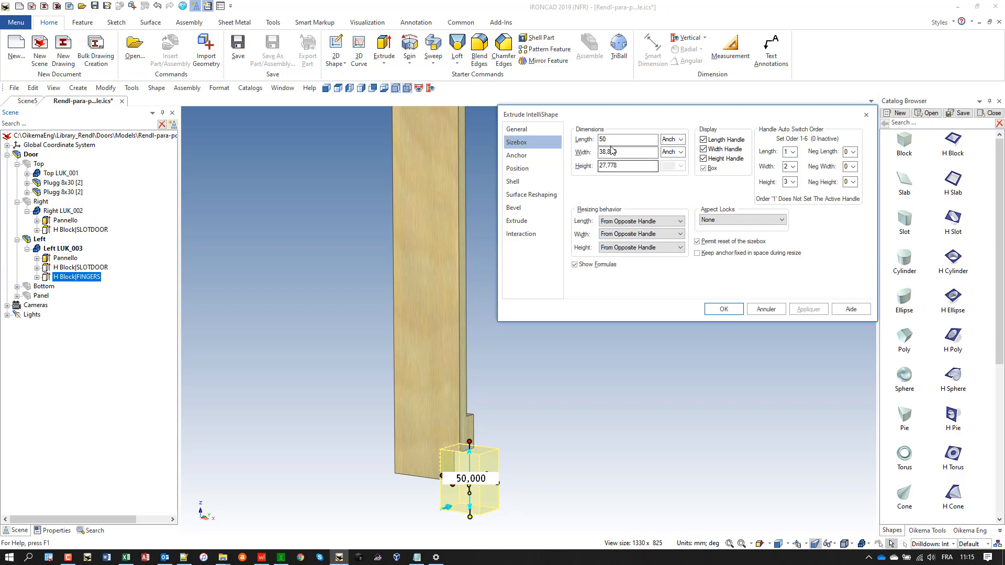
pyautogui.doubleClick(613, 141)
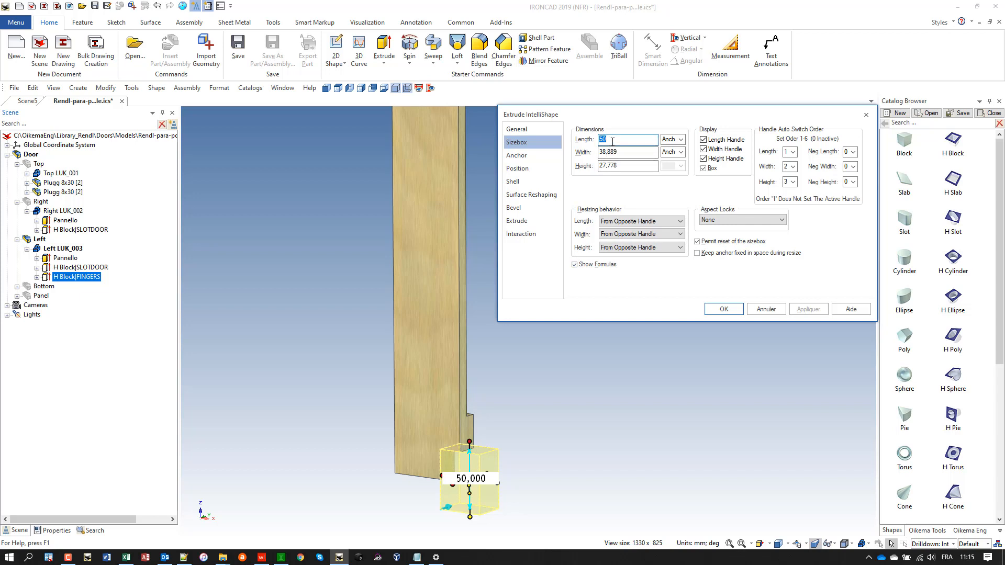
pyautogui.write('POCKETL')
pyautogui.press('Tab')
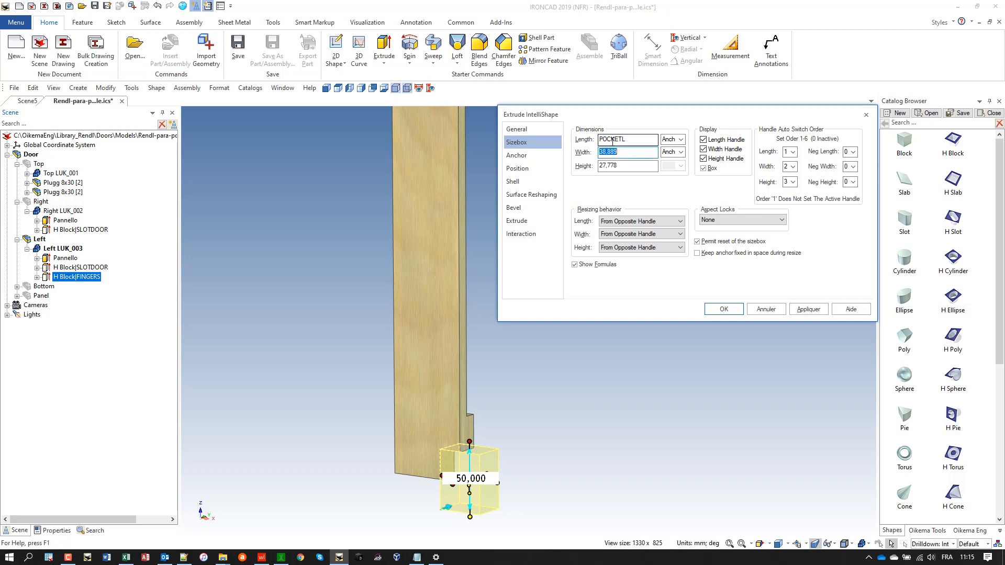
# Set the FINGERS sizebox width to POCKETW and height to POCKETH, and accept the shape properties.
pyautogui.write('POCKETW')
pyautogui.press('Tab')
pyautogui.write('P')
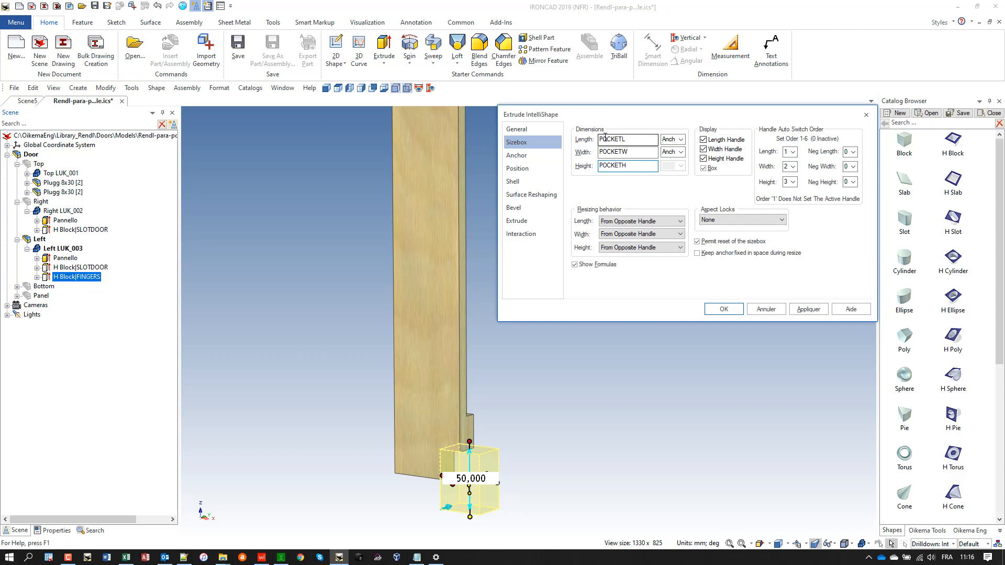
pyautogui.click(723, 310)
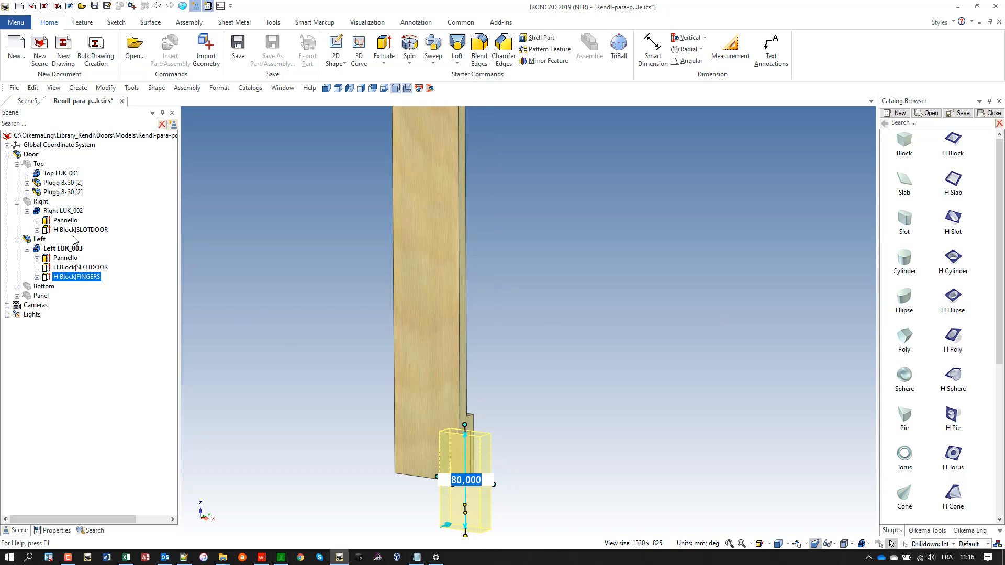
# In the H Block|FINGERS IntelliShape properties, show the anchor formulas and set the distance along sizebox length to POCKETPOSL.
pyautogui.rightClick(72, 280)
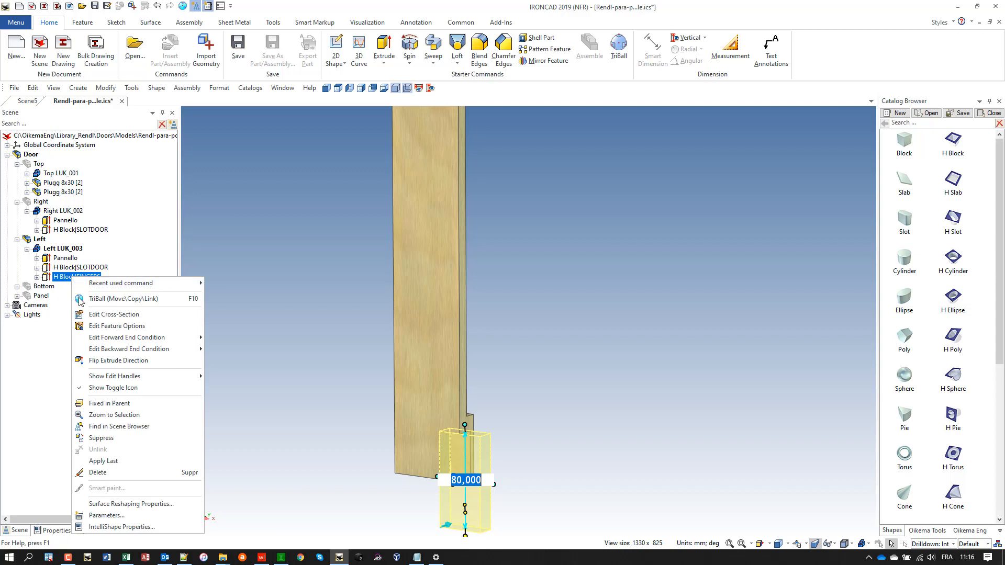
pyautogui.click(117, 527)
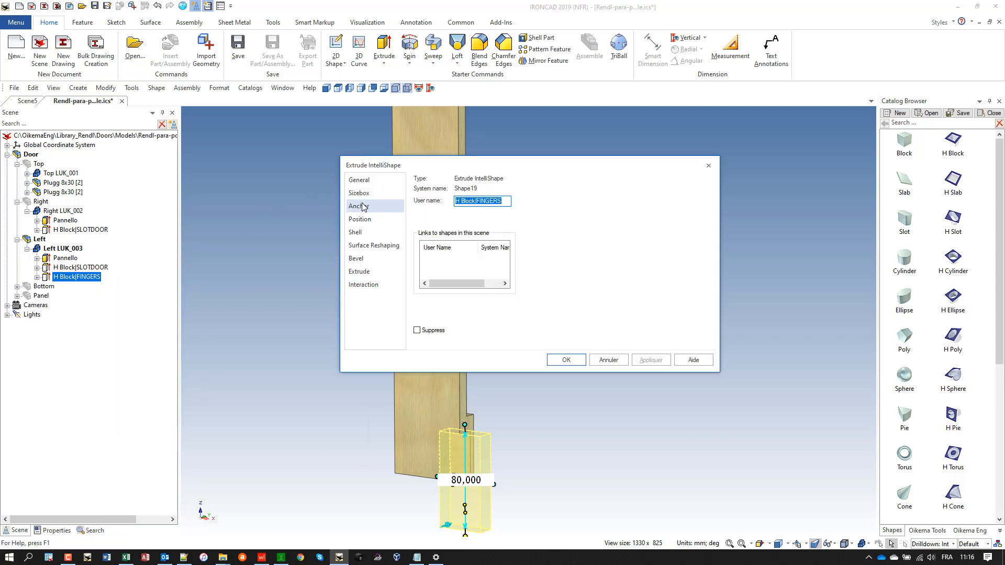
pyautogui.moveTo(616, 156); pyautogui.dragTo(800, 108)
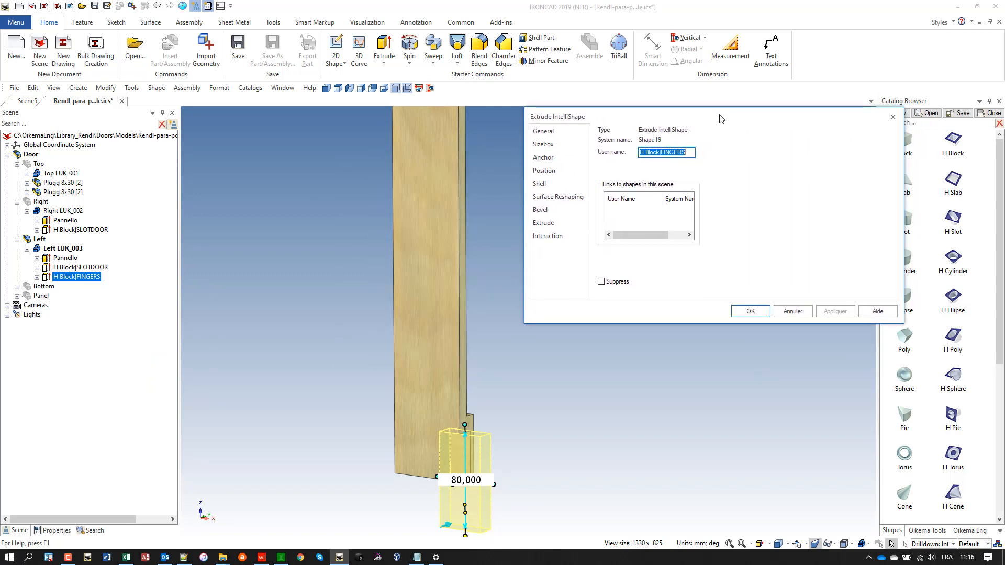
pyautogui.click(573, 158)
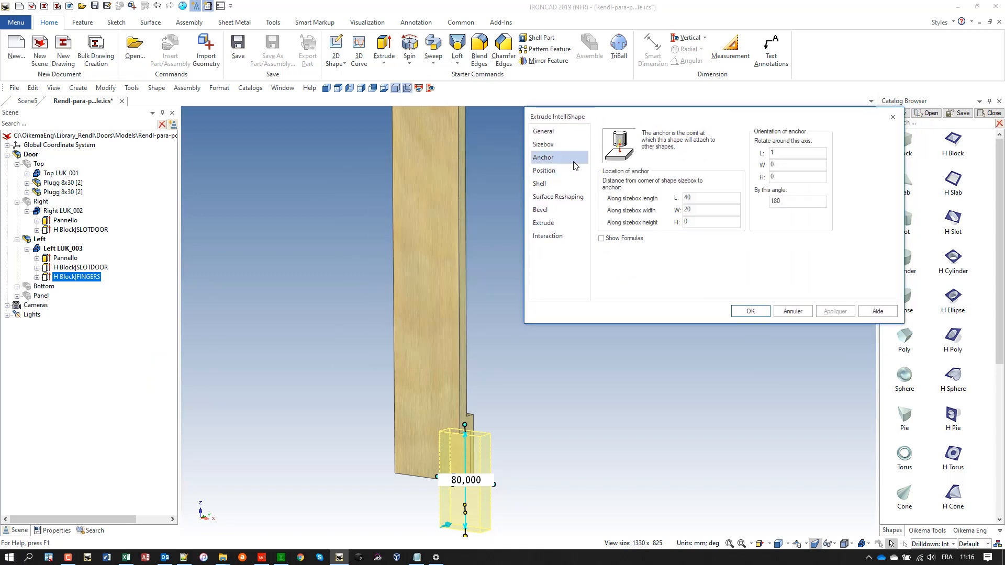
pyautogui.click(601, 238)
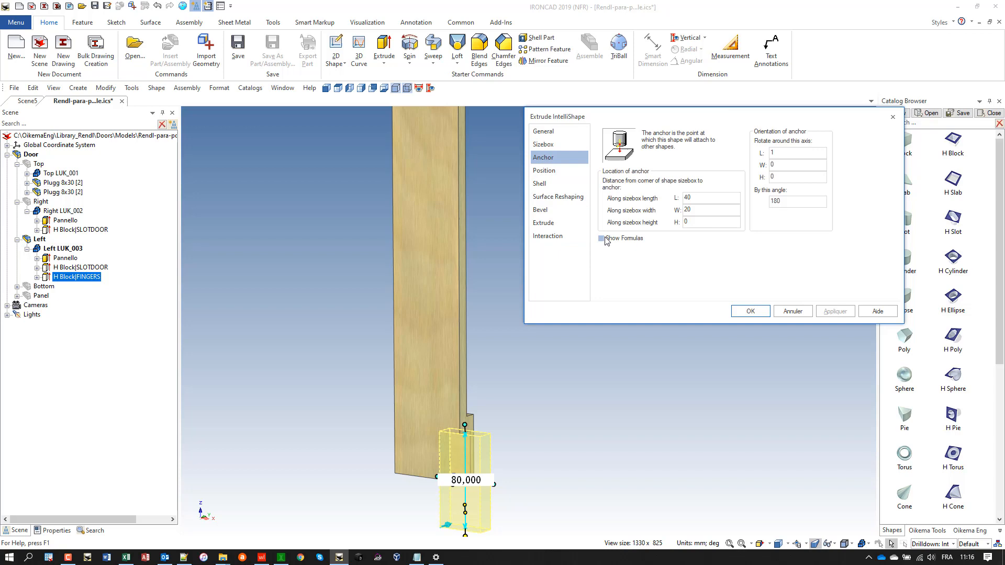
pyautogui.doubleClick(704, 197)
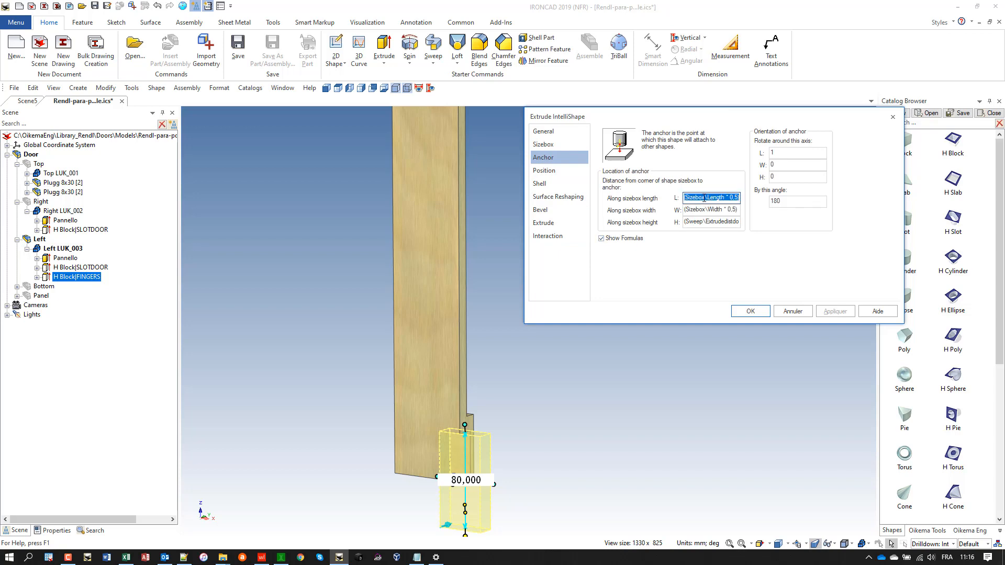
pyautogui.write('POCKETPOSL')
# Set the FINGERS anchor distance along sizebox width to POCKETPOSH and accept the shape properties.
pyautogui.click(709, 209)
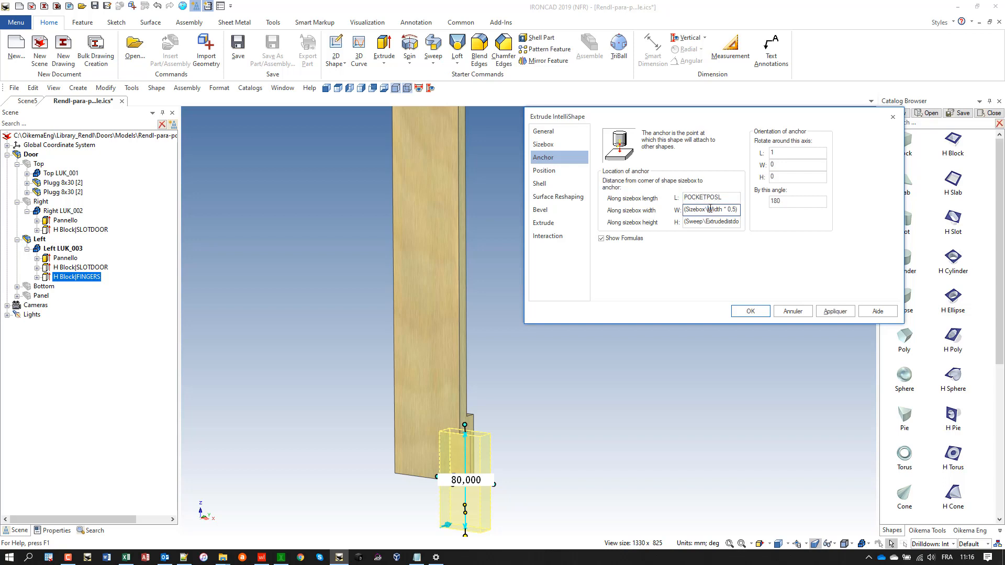
pyautogui.doubleClick(709, 209)
pyautogui.press('BackSpace')
pyautogui.click(751, 312)
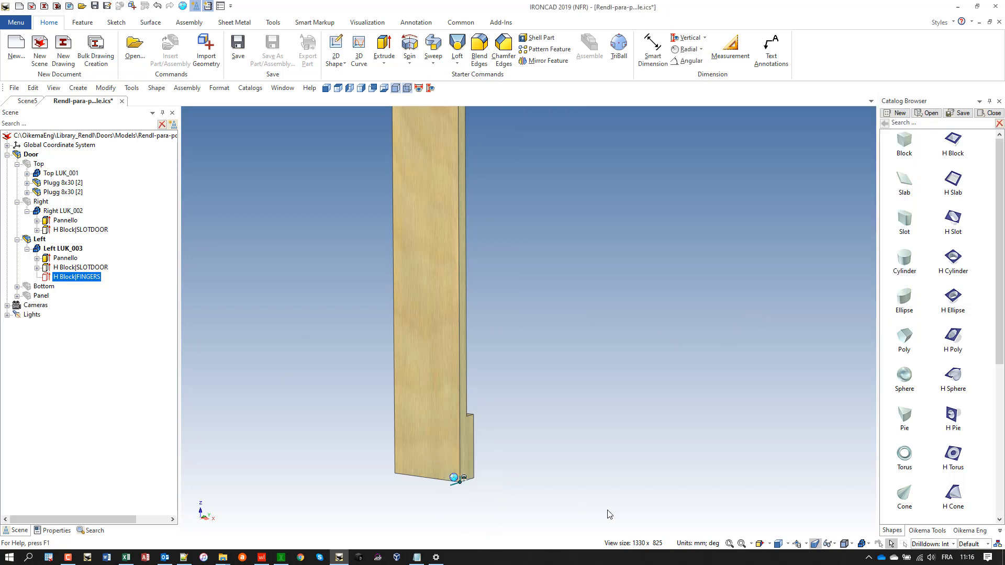
# Reverse the FINGERS anchor offset by changing its distance along sizebox length to the formula (POCKETPOSL * -1), and accept.
pyautogui.scroll(2, 672, 495)
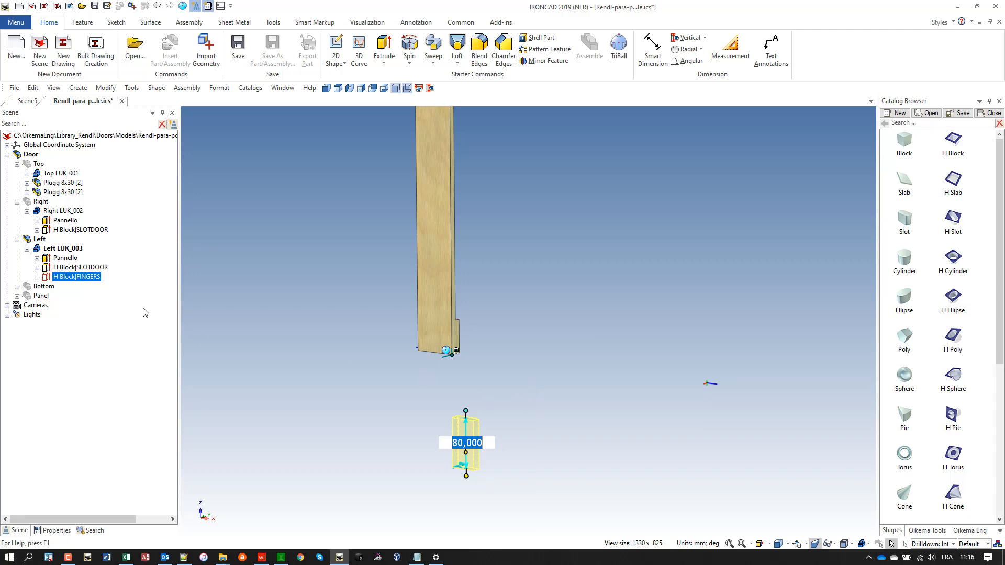
pyautogui.rightClick(64, 277)
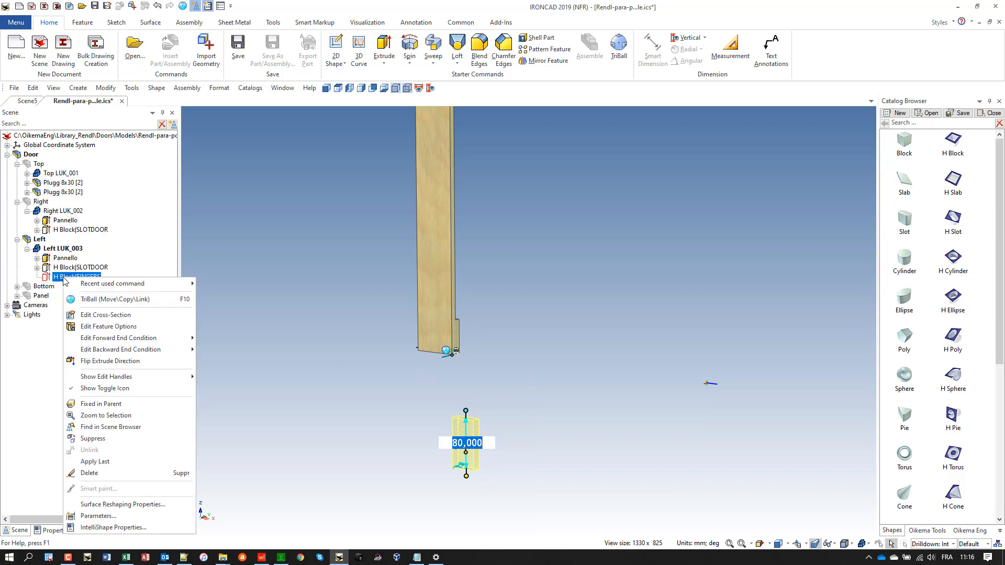
pyautogui.click(159, 527)
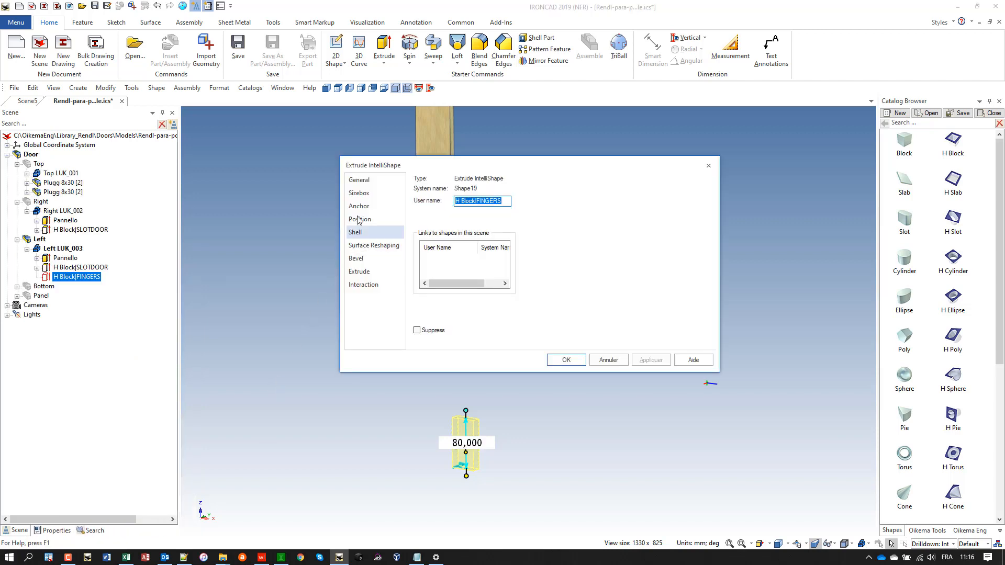
pyautogui.moveTo(529, 168); pyautogui.dragTo(718, 117)
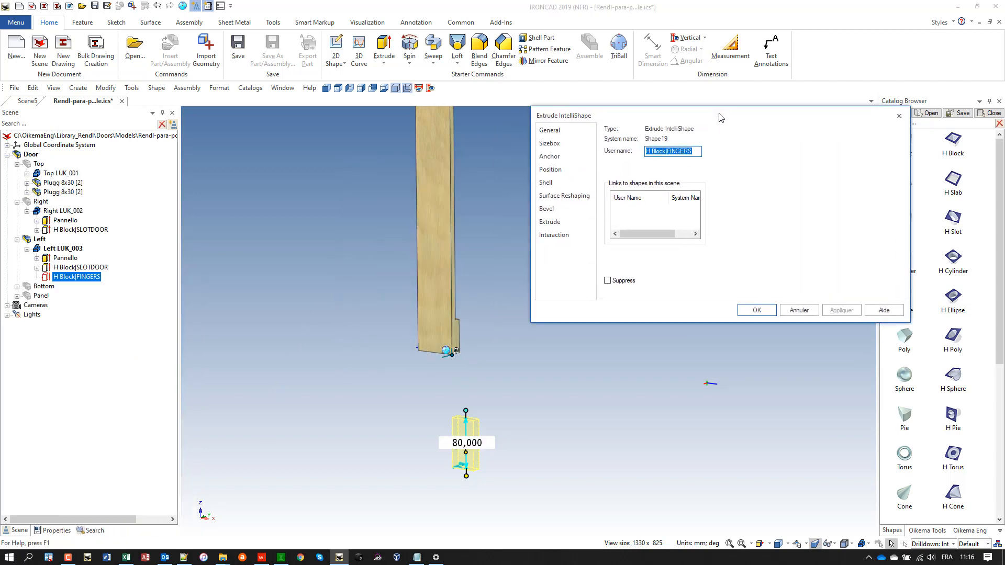
pyautogui.click(570, 157)
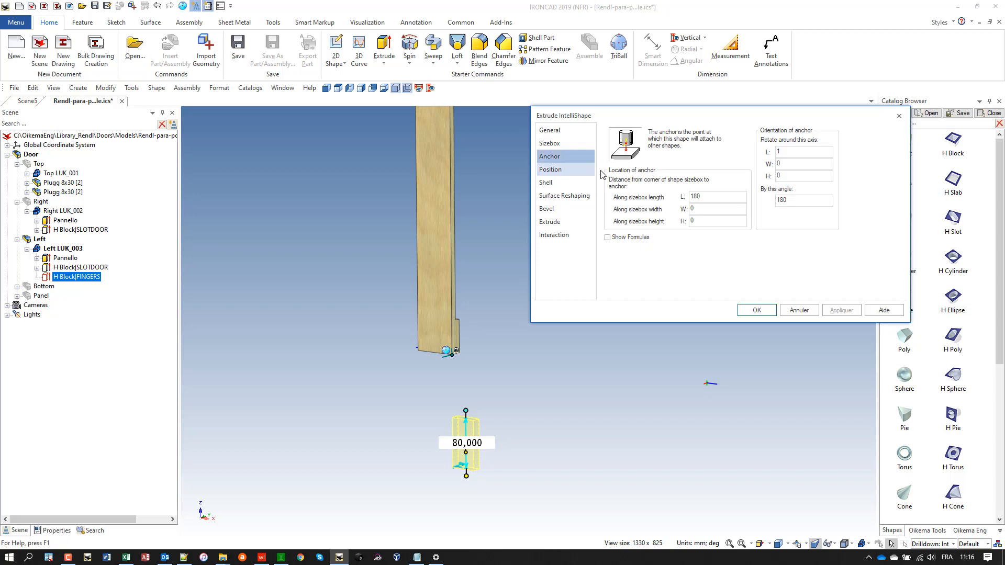
pyautogui.click(607, 238)
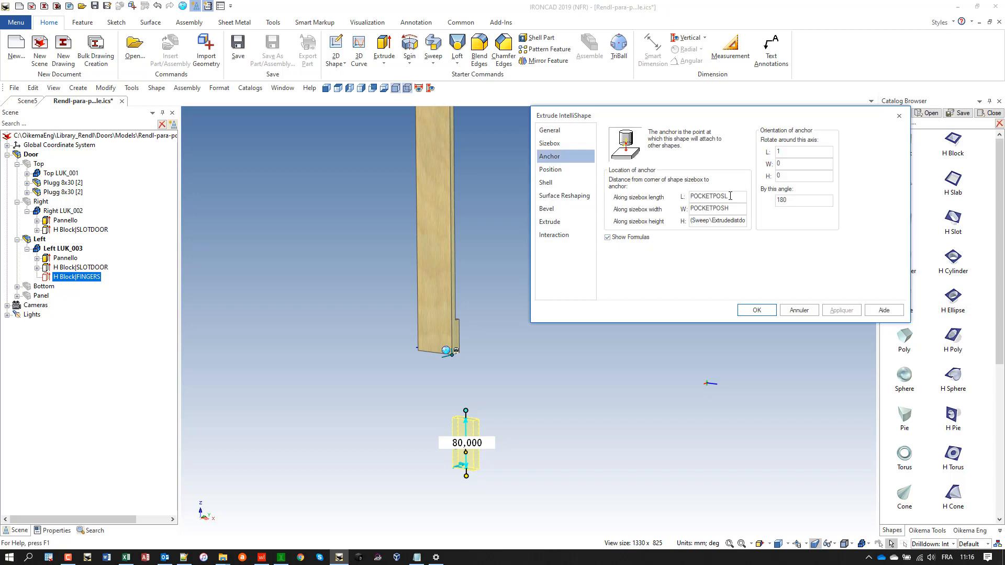
pyautogui.click(731, 196)
pyautogui.press('Return')
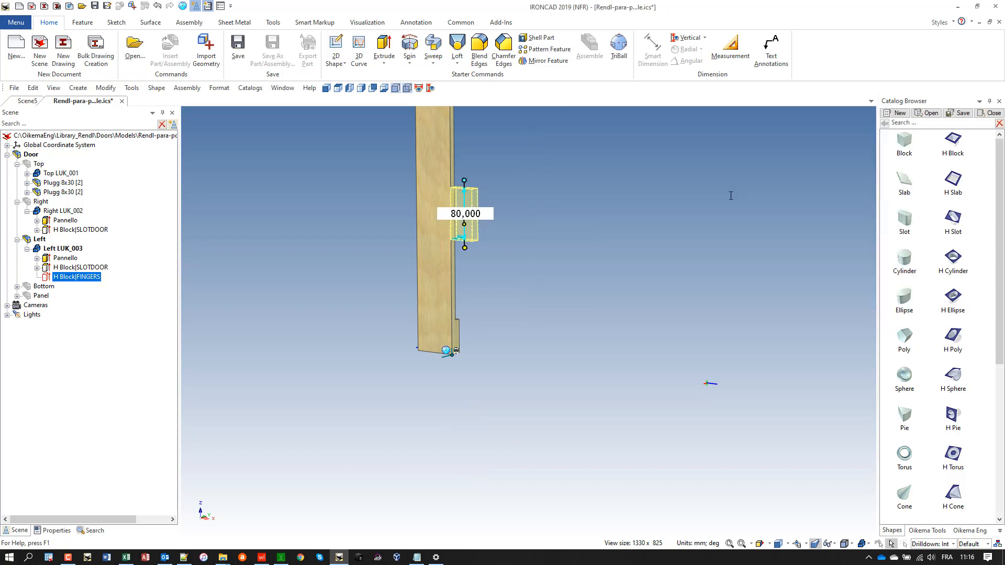
# In the Door's parameter table, set the expression of the FINGERS parameter POCKETPOSL_2 to Alt - PocketPosL_1 and accept.
pyautogui.click(331, 265)
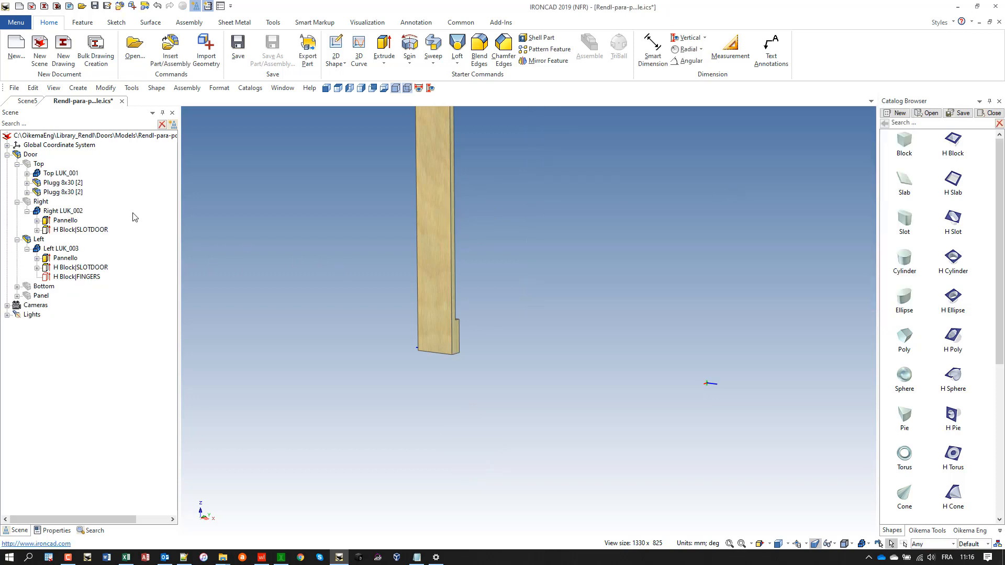
pyautogui.click(31, 155)
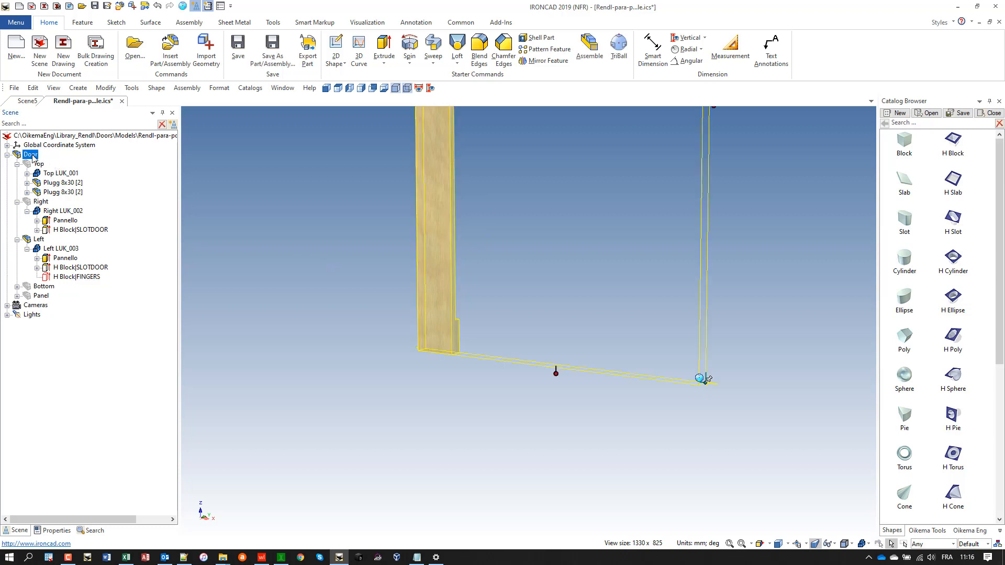
pyautogui.rightClick(32, 156)
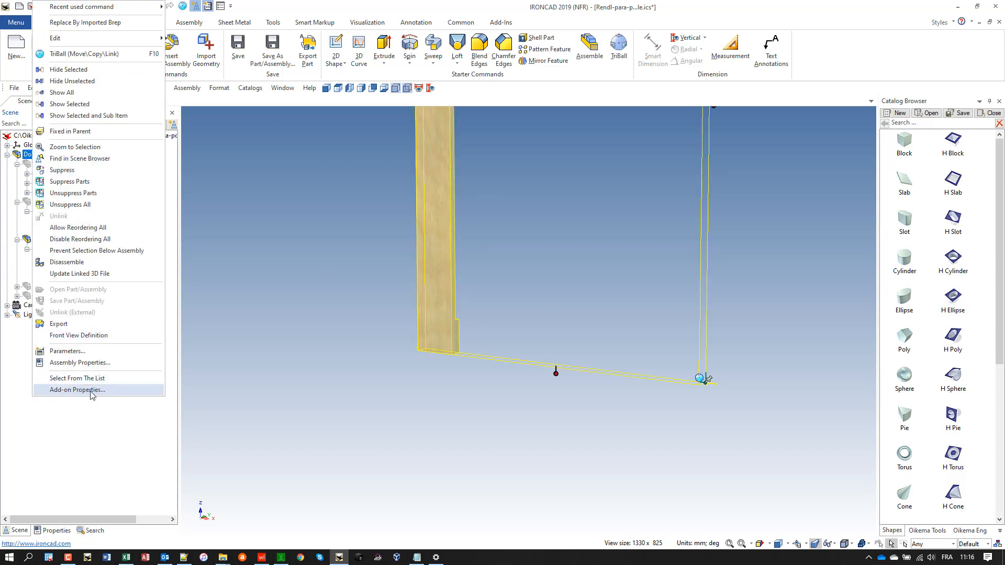
pyautogui.click(88, 352)
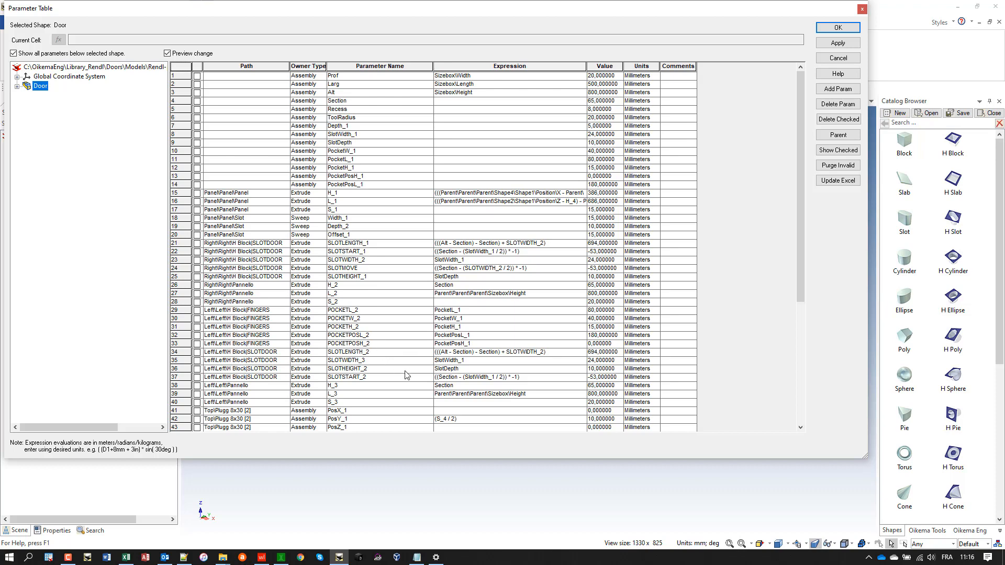
pyautogui.click(446, 335)
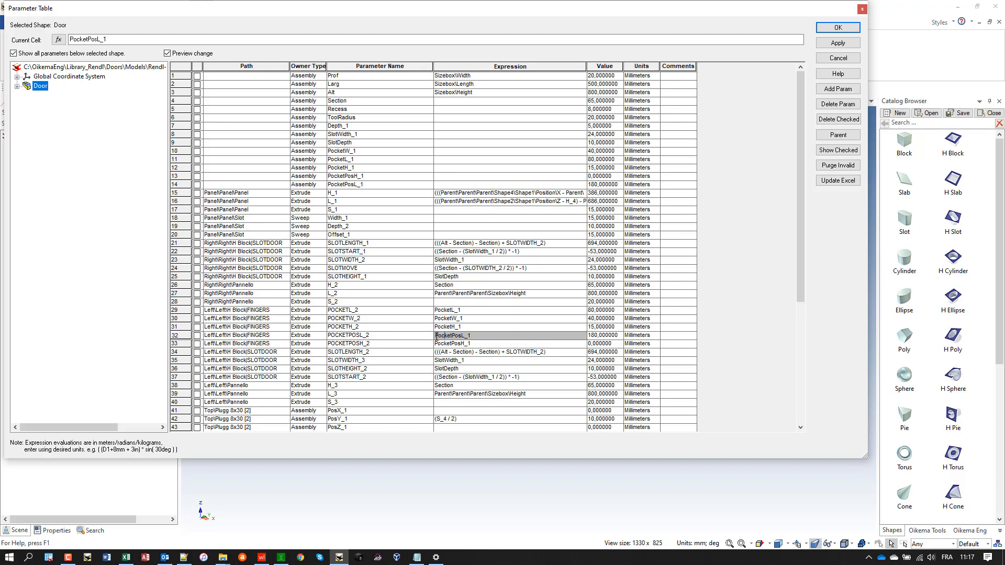
pyautogui.write('aLT -')
pyautogui.press('Tab')
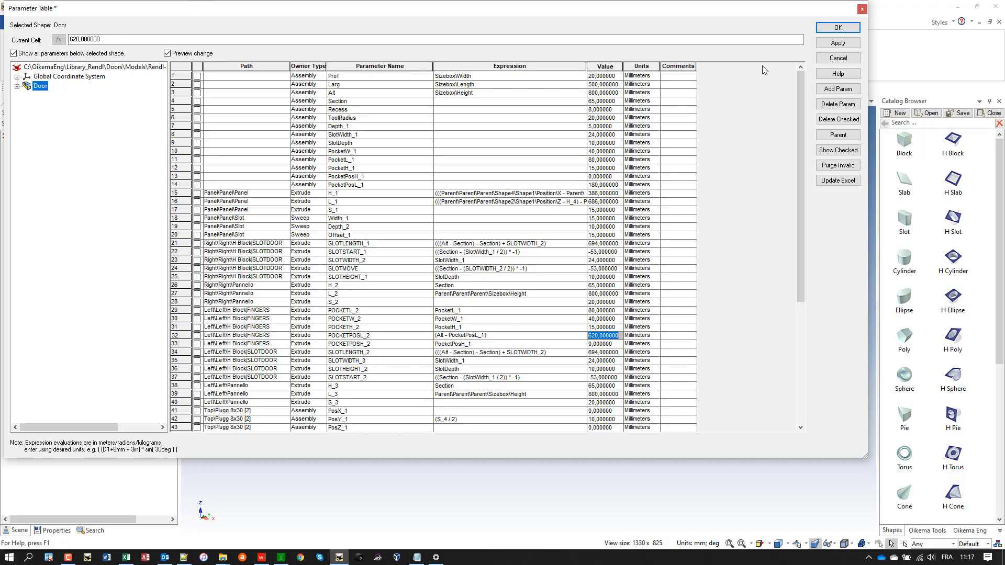
pyautogui.click(824, 29)
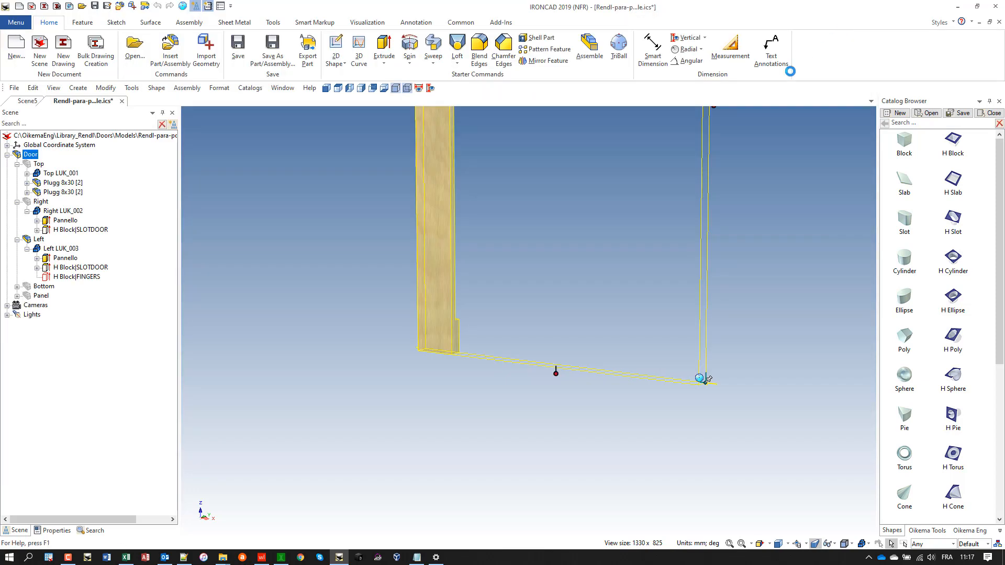
# Check where the FINGERS pocket sits on the left stile and open its anchor properties.
pyautogui.click(730, 543)
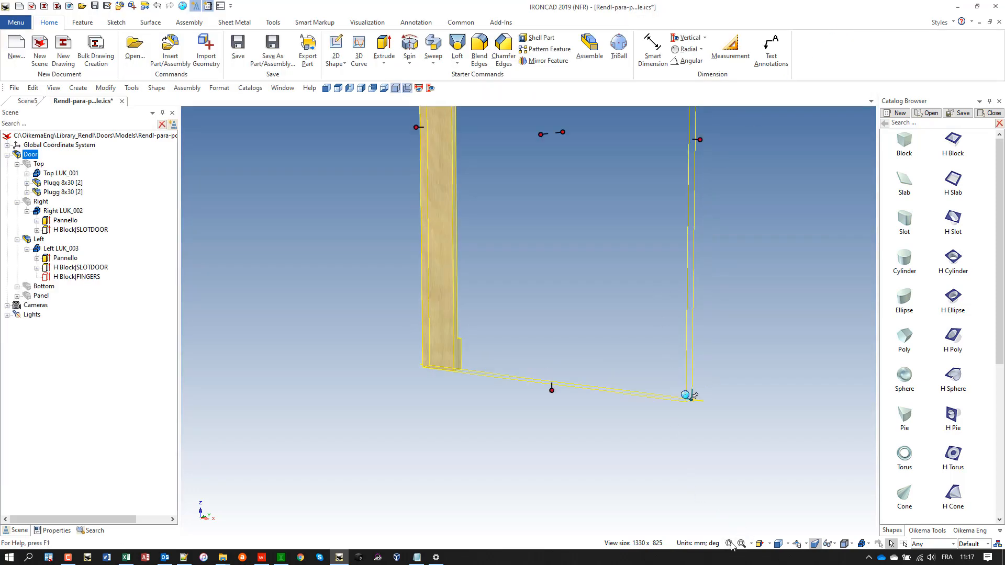
pyautogui.click(73, 278)
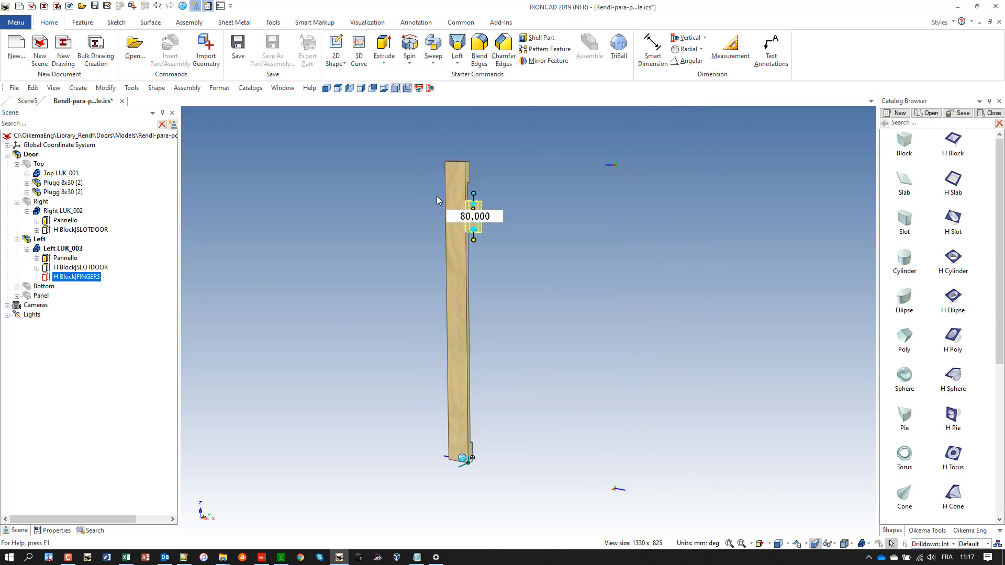
pyautogui.scroll(3, 481, 230)
pyautogui.scroll(-1, 490, 241)
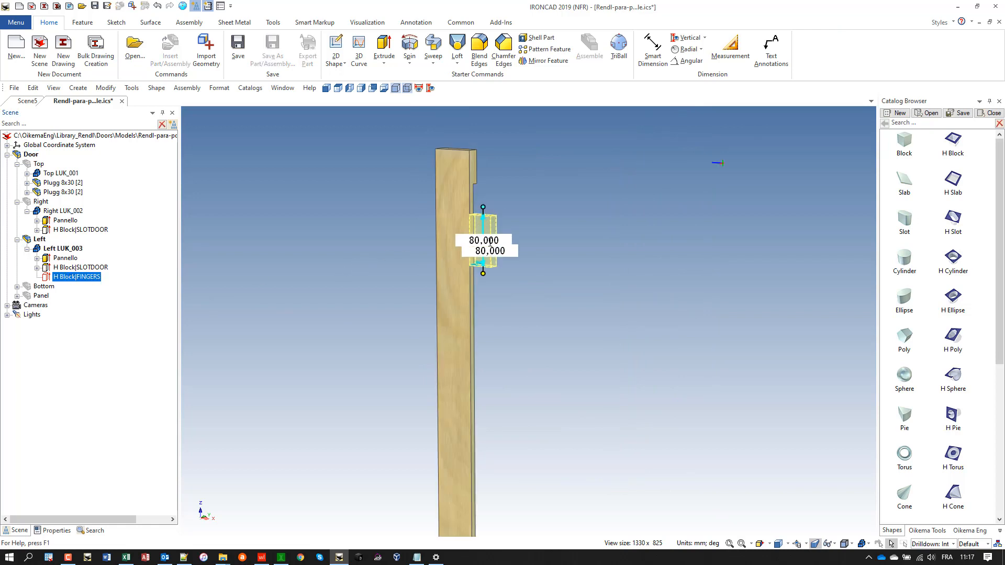
pyautogui.rightClick(97, 281)
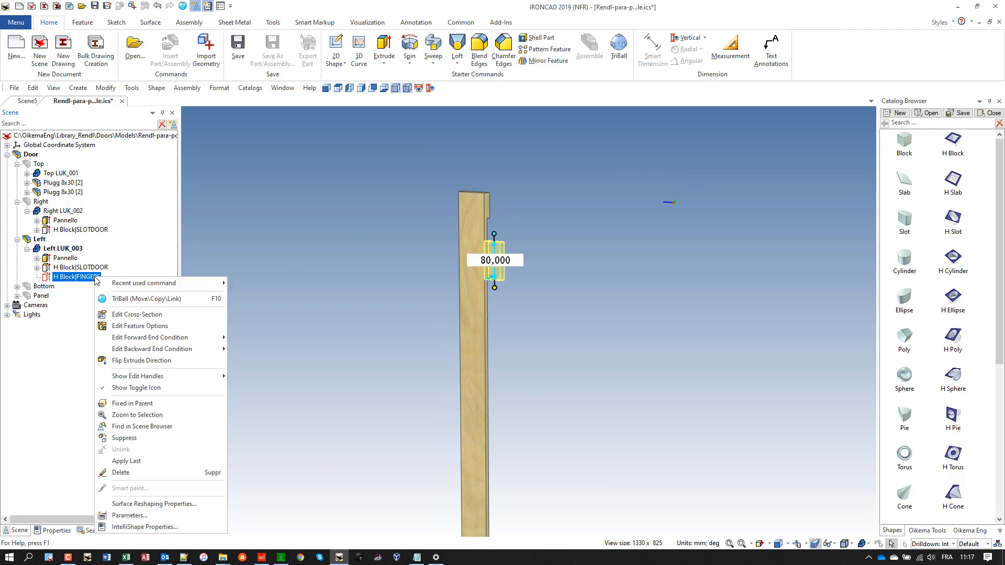
pyautogui.click(167, 527)
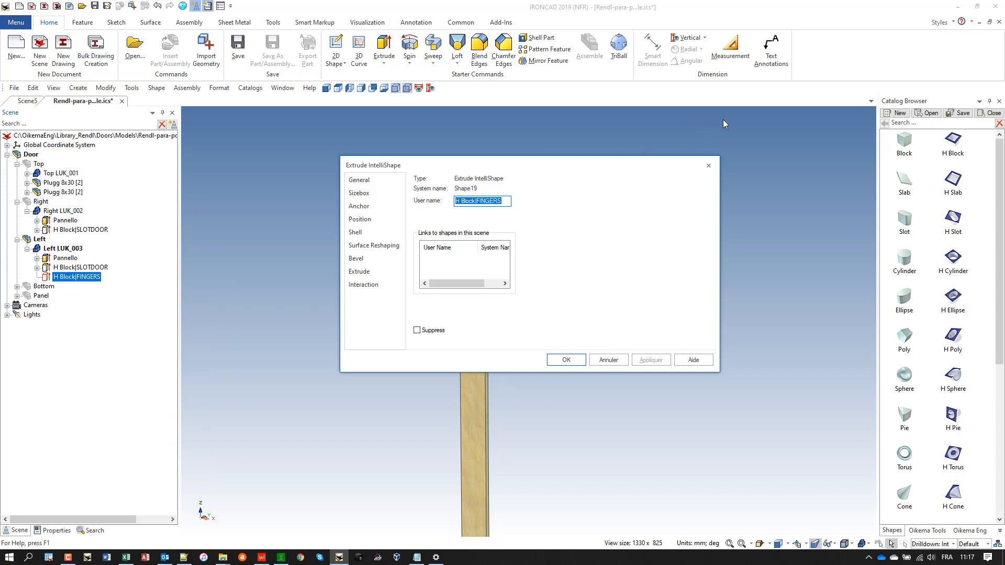
pyautogui.moveTo(618, 167); pyautogui.dragTo(822, 79)
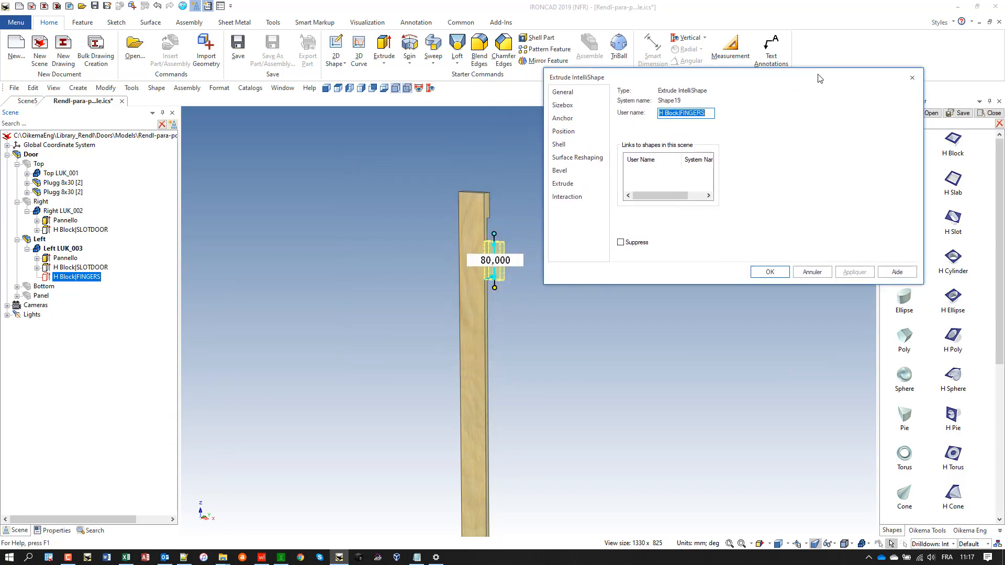
pyautogui.click(588, 121)
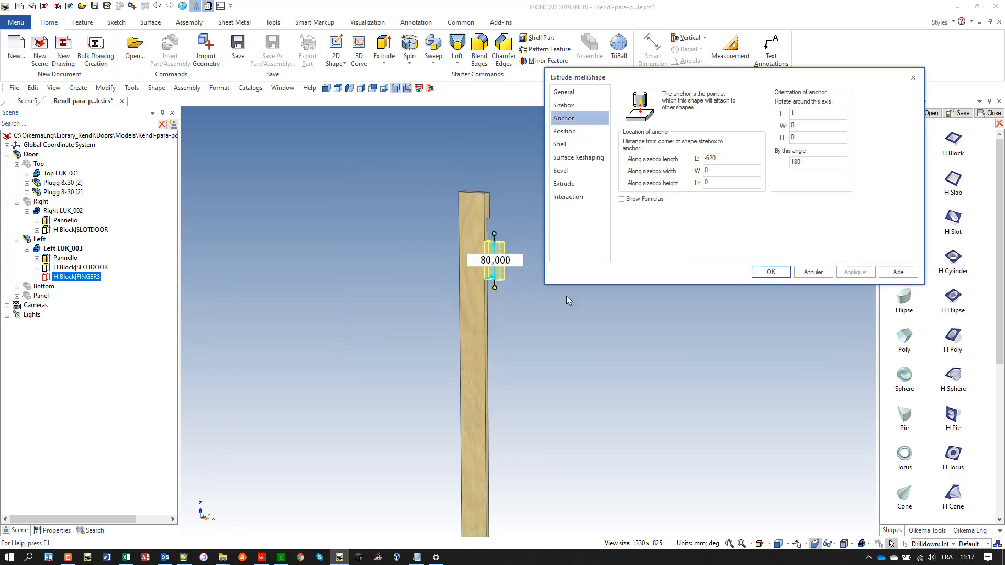
# Switch to Notepad, copy the expression (PocketW_1 + ((Section - PocketW_1) / 2)), and minimize the note without saving or closing it.
pyautogui.click(416, 557)
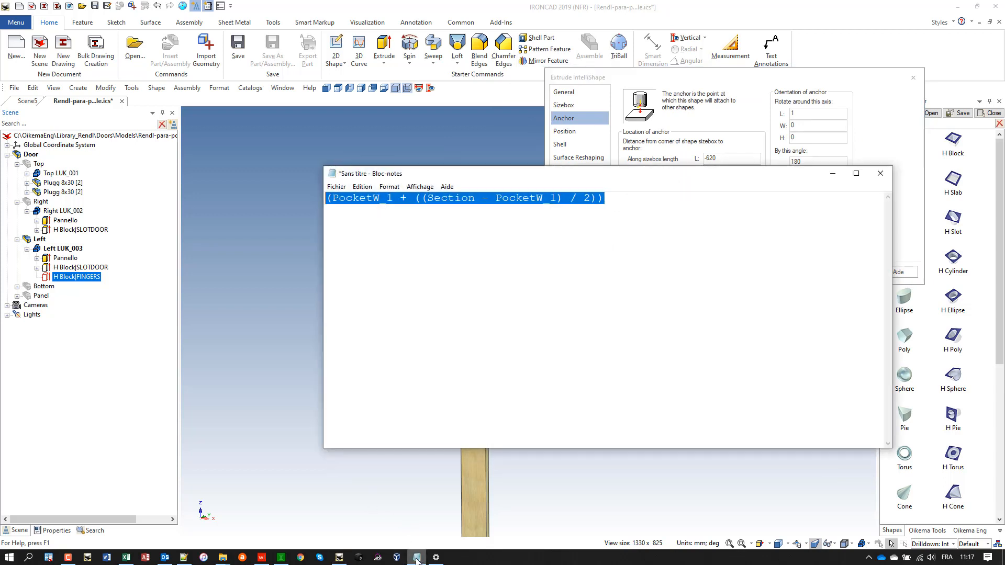
pyautogui.moveTo(620, 197); pyautogui.dragTo(319, 197)
pyautogui.click(880, 174)
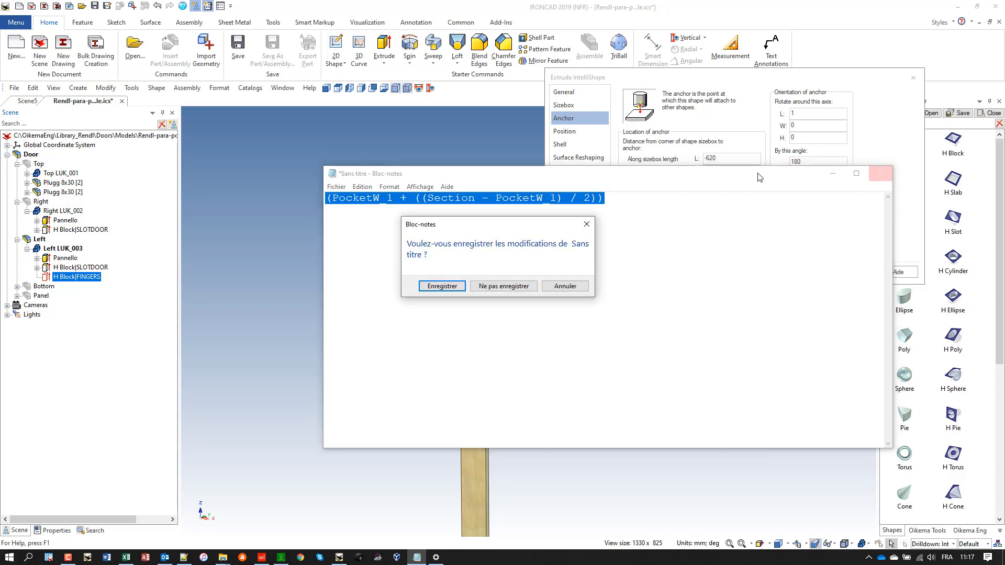
pyautogui.click(561, 285)
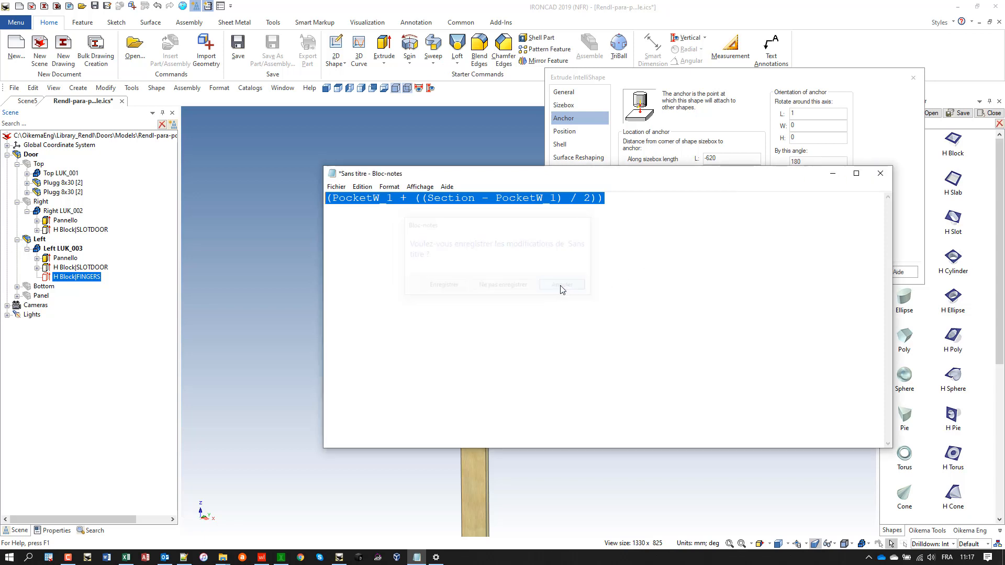
pyautogui.click(831, 173)
# Show the FINGERS anchor formulas to review them, and cancel the shape properties.
pyautogui.click(623, 199)
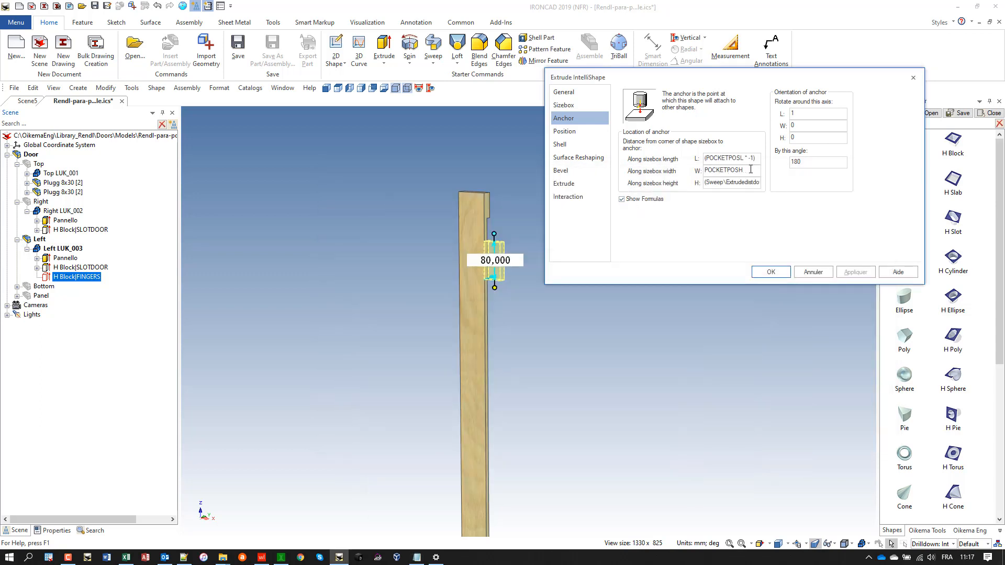
pyautogui.click(810, 272)
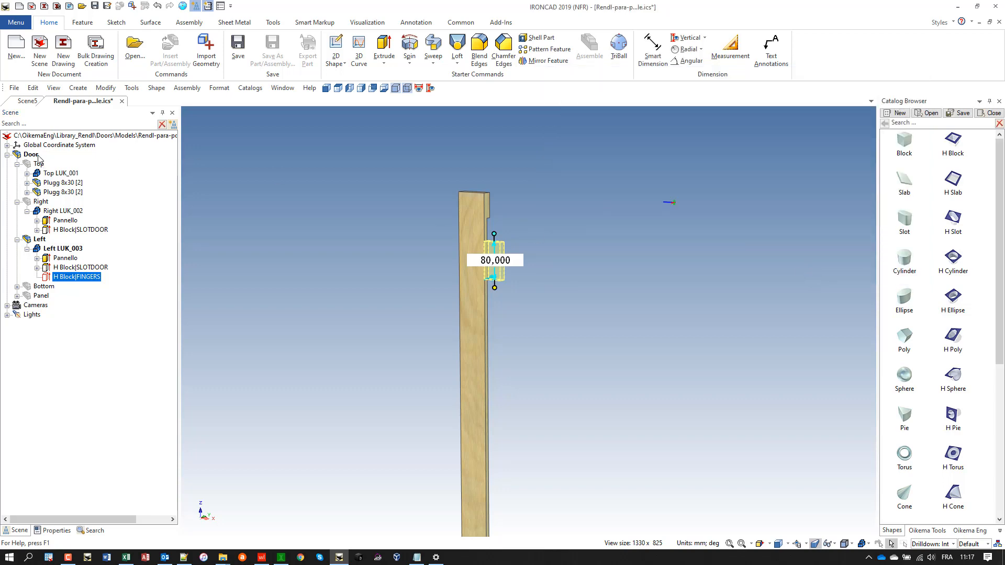
# In the Door's parameter table, set the FINGERS parameter POCKETPOSH_2 expression to (PocketW_1 + ((Section - PocketW_1) / 2)) and accept.
pyautogui.click(30, 154)
pyautogui.rightClick(37, 157)
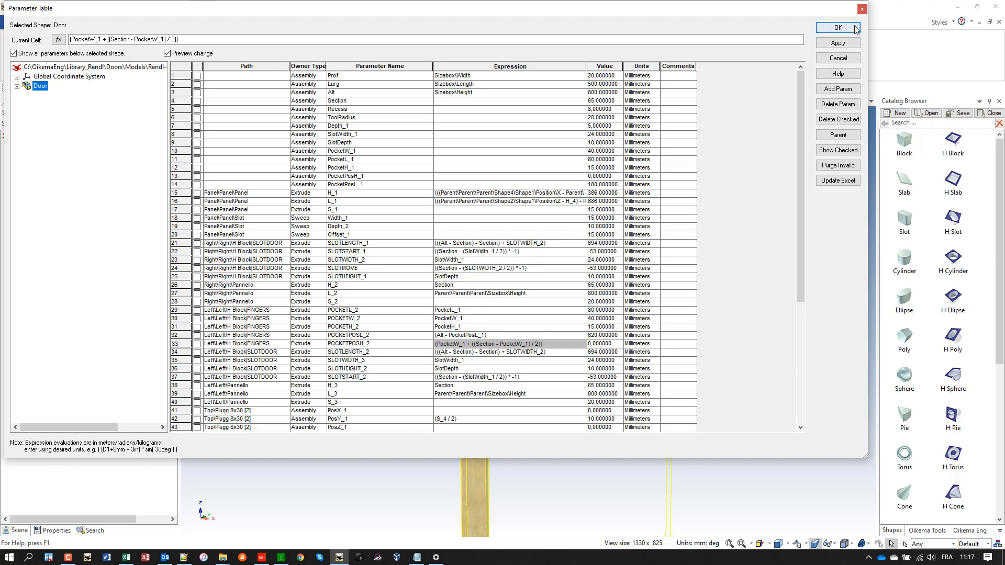
pyautogui.click(843, 30)
pyautogui.click(365, 248)
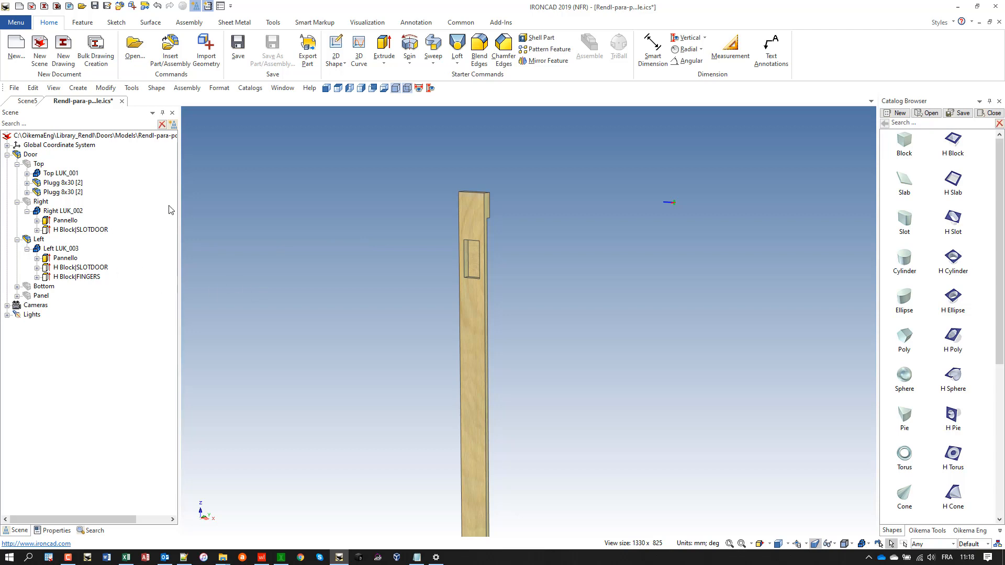
# Edit the FINGERS pocket's cross-section and fillet all four rectangle corners with radii of about 8 mm.
pyautogui.click(72, 276)
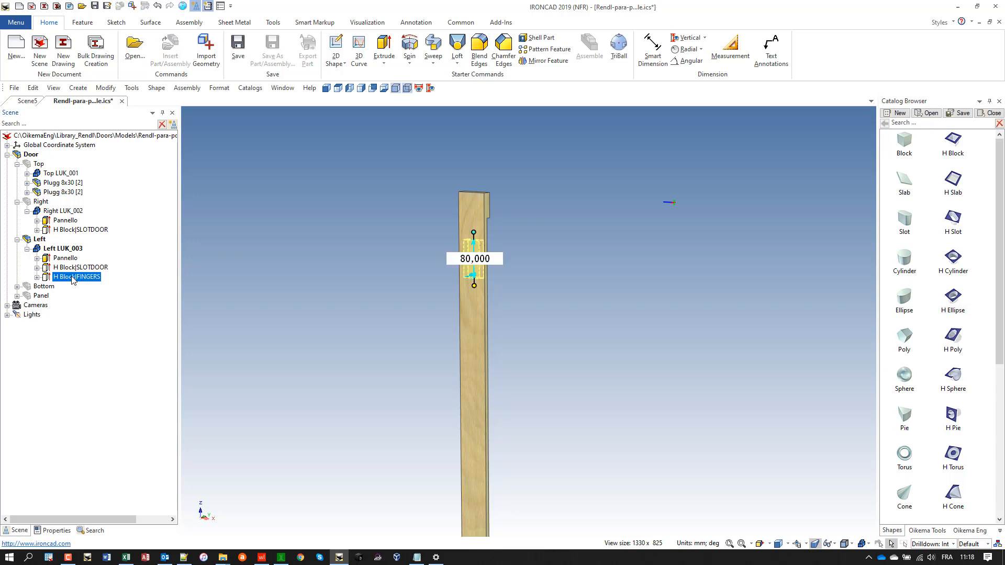
pyautogui.rightClick(73, 280)
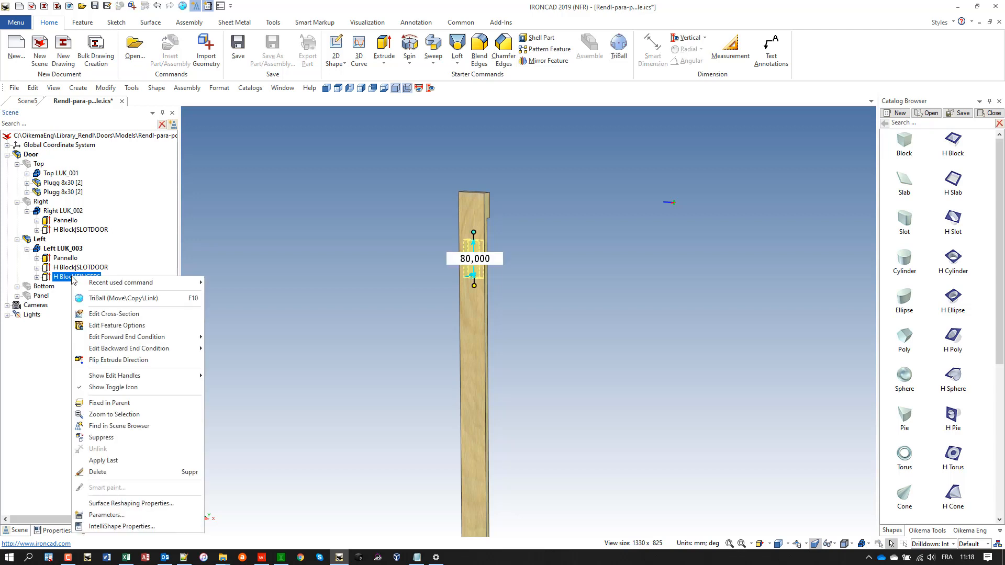
pyautogui.click(100, 314)
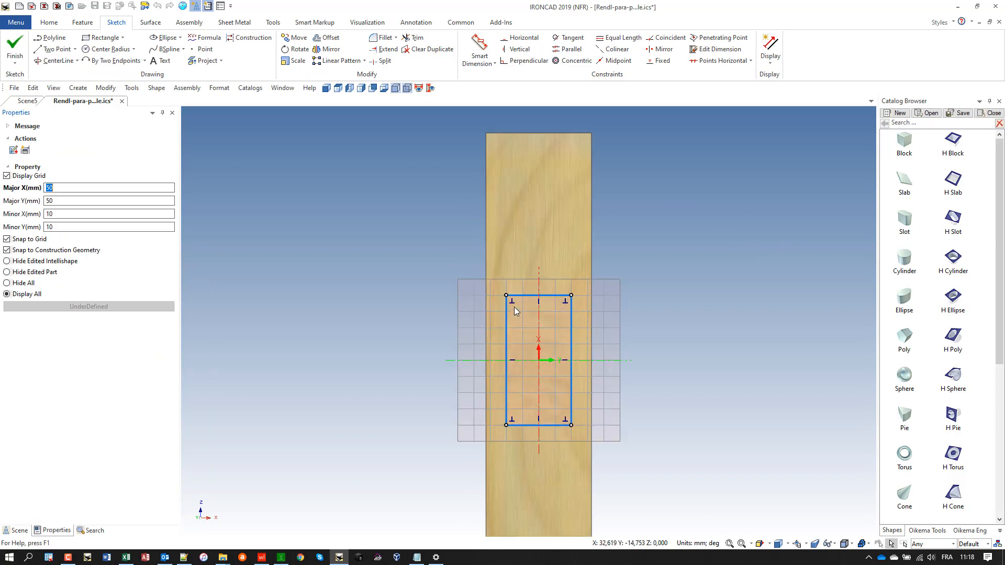
pyautogui.click(385, 39)
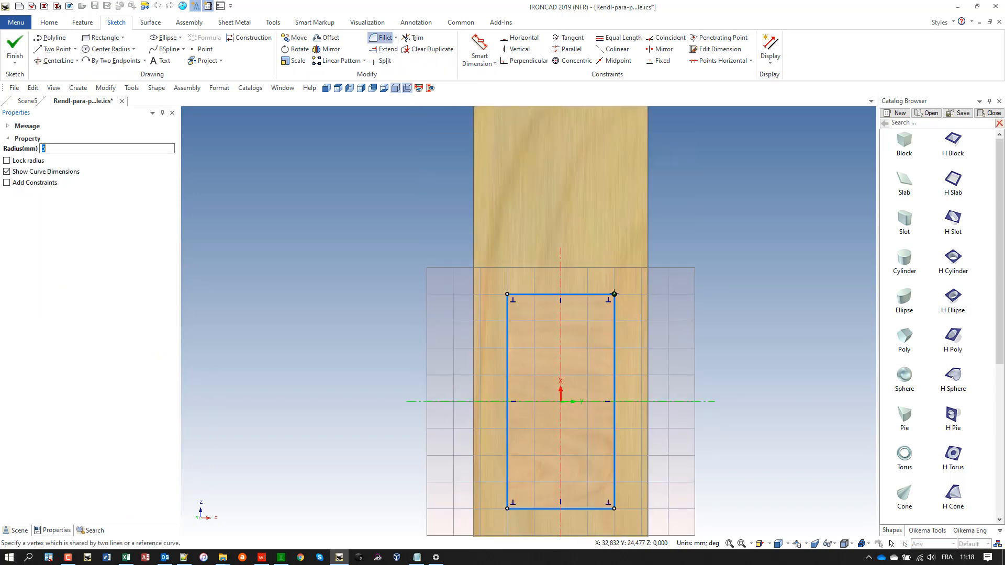
pyautogui.click(614, 294)
pyautogui.click(614, 294)
pyautogui.click(592, 314)
pyautogui.click(507, 294)
pyautogui.click(527, 314)
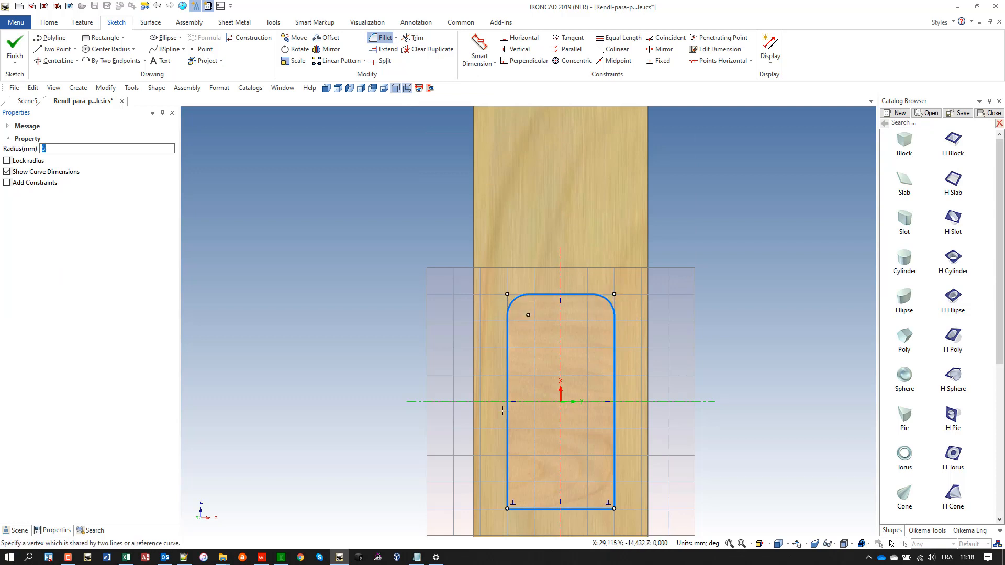
pyautogui.click(507, 508)
pyautogui.click(526, 488)
pyautogui.click(614, 508)
pyautogui.click(589, 486)
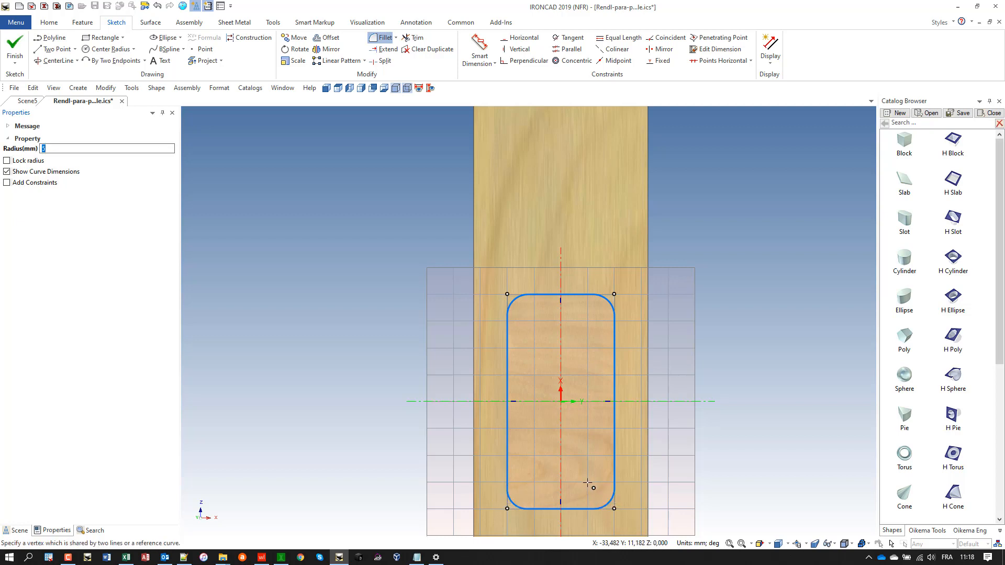
pyautogui.press('Escape')
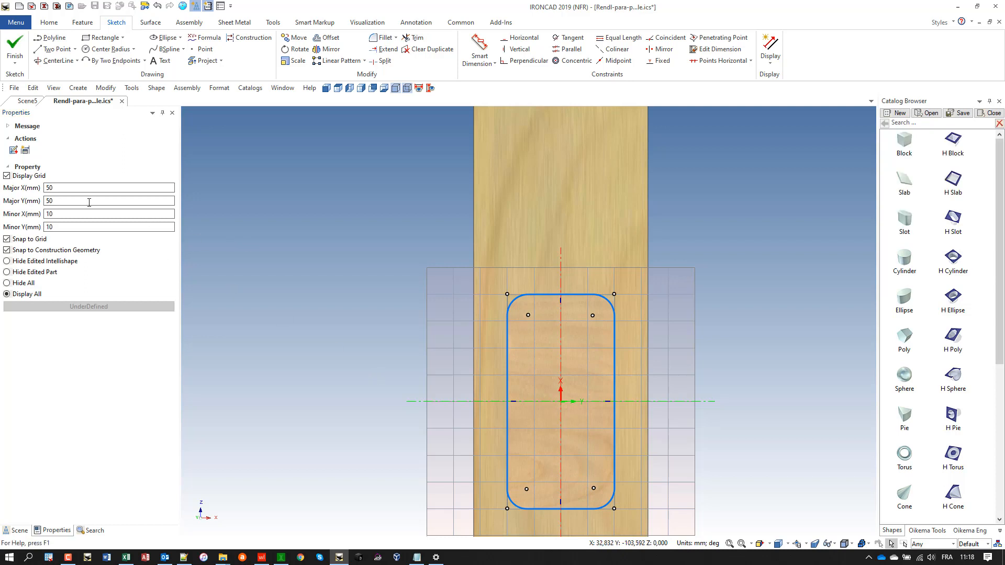
# Set the radius of each of the four pocket corner arcs to 10 mm and finish the cross-section sketch.
pyautogui.click(513, 301)
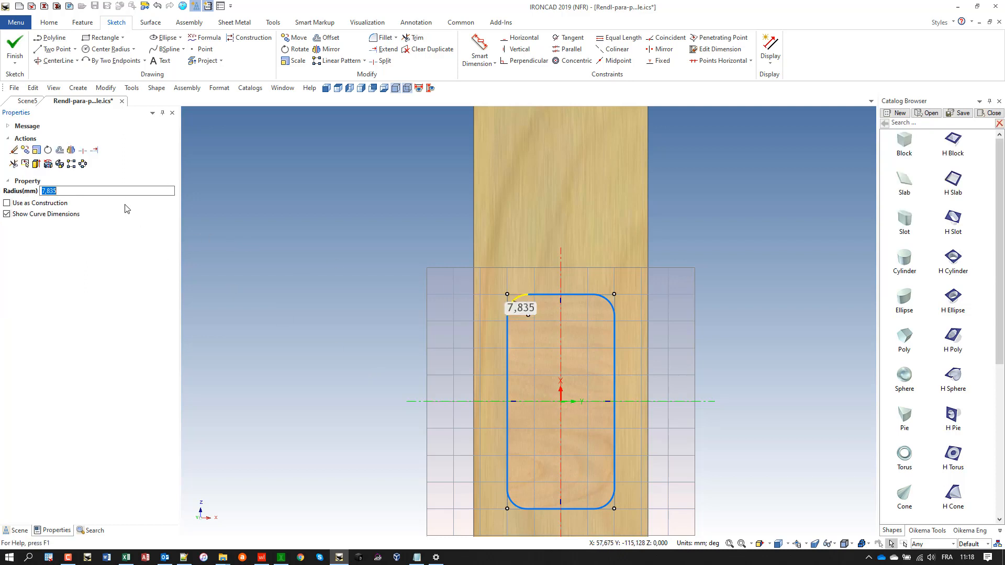
pyautogui.write('10')
pyautogui.press('Return')
pyautogui.click(608, 301)
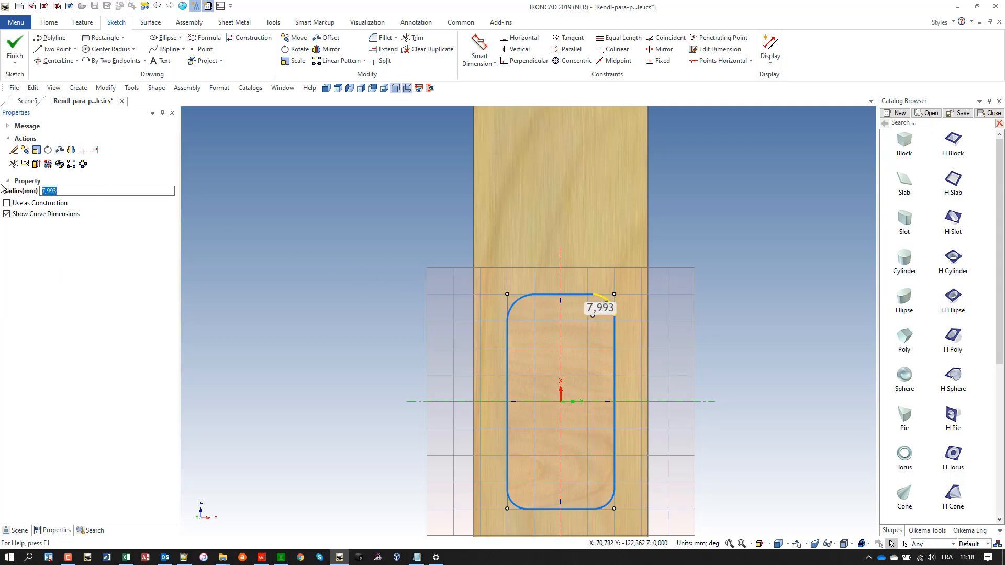
pyautogui.write('10')
pyautogui.press('Return')
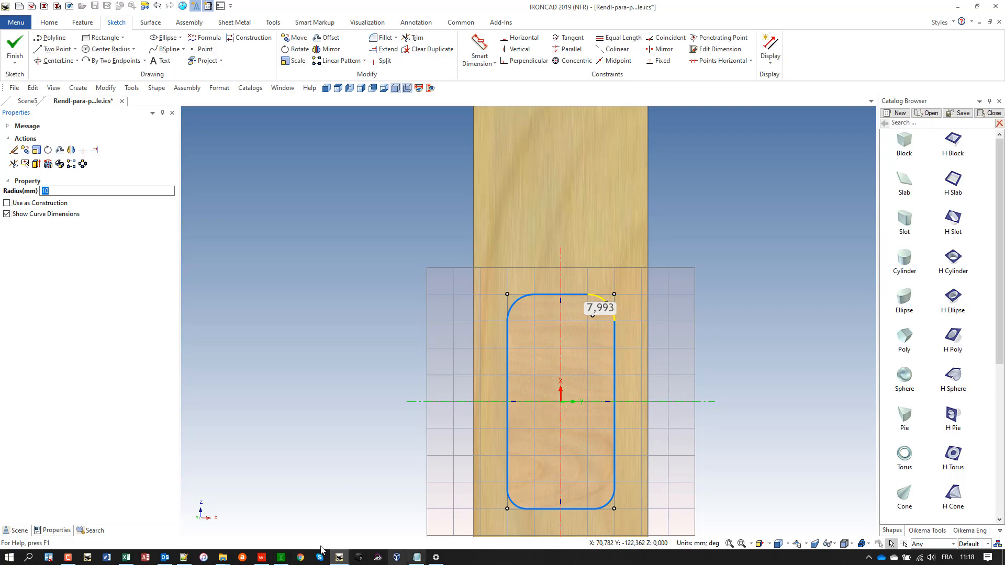
pyautogui.click(515, 501)
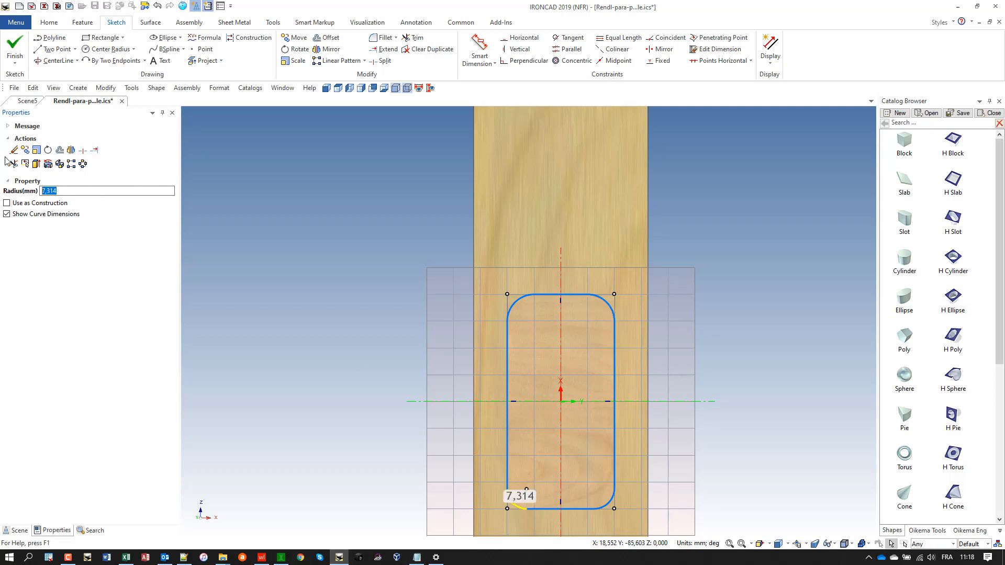
pyautogui.write('10')
pyautogui.press('Return')
pyautogui.click(609, 504)
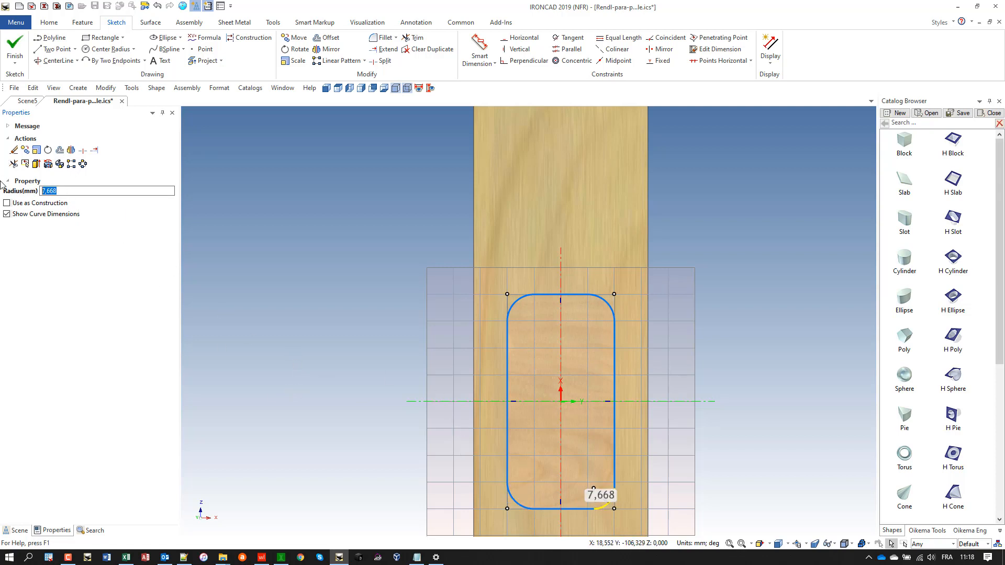
pyautogui.write('10')
pyautogui.press('Return')
pyautogui.click(259, 197)
pyautogui.click(14, 42)
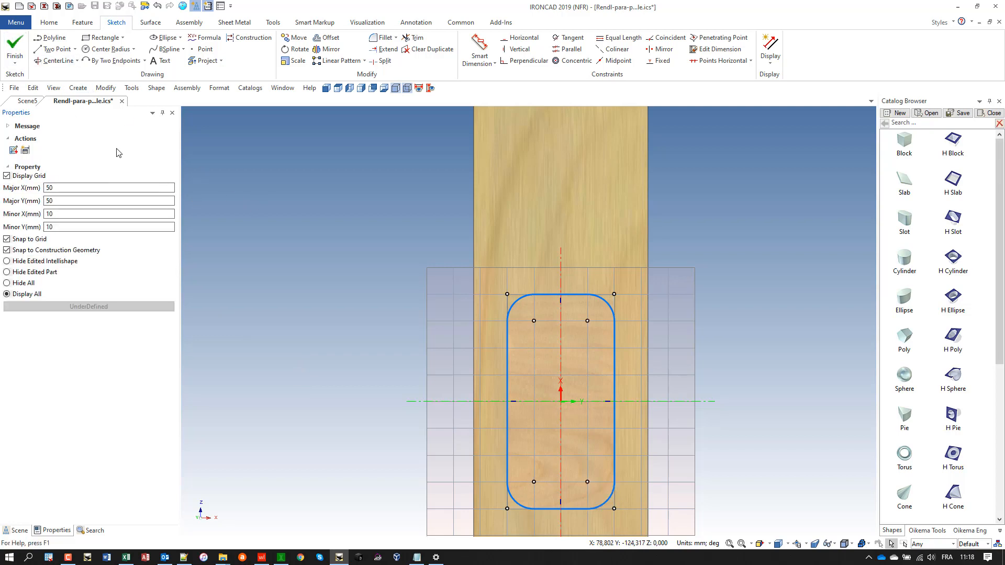
# Show all the hidden parts of the door again.
pyautogui.click(740, 544)
pyautogui.click(304, 339)
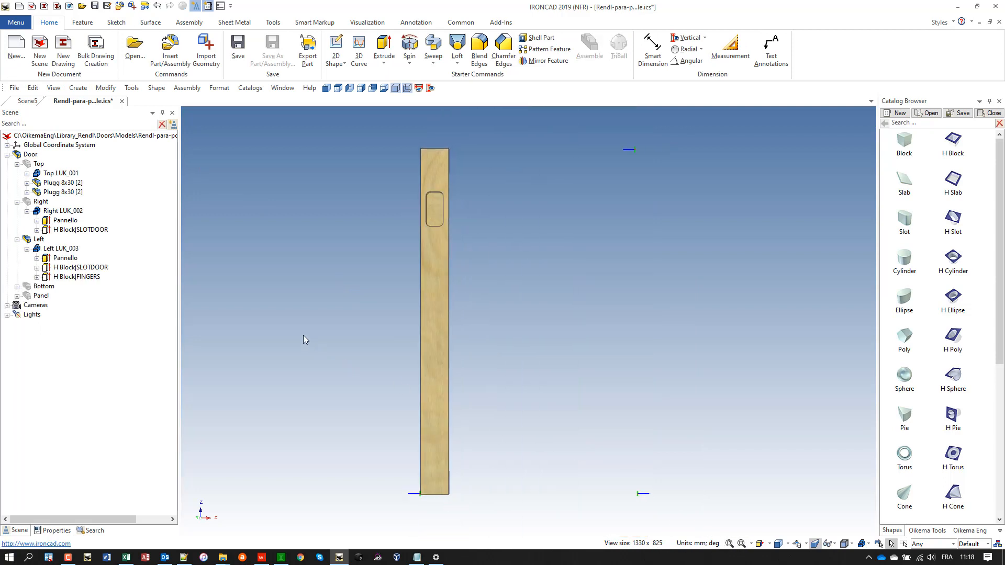
pyautogui.rightClick(296, 327)
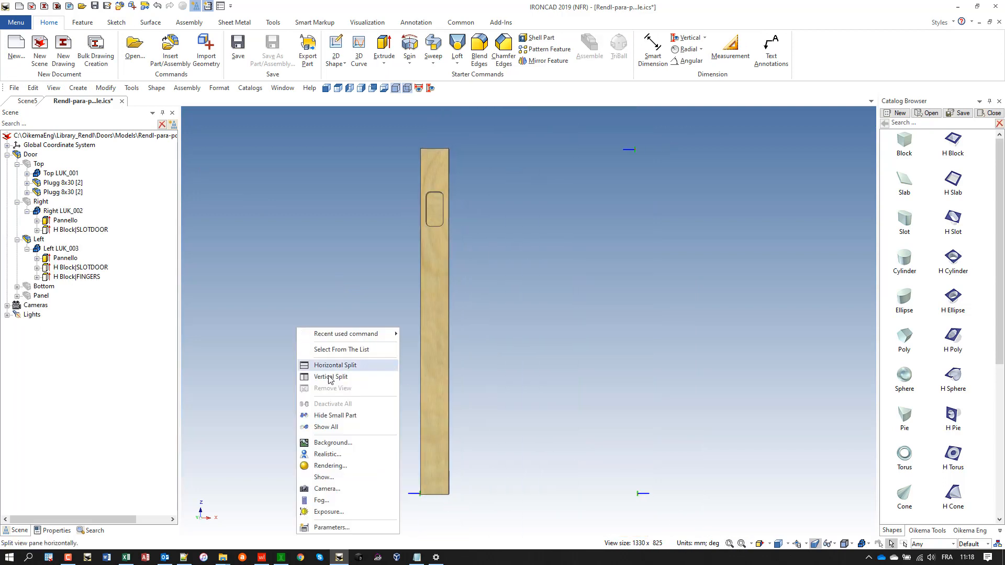
pyautogui.click(335, 427)
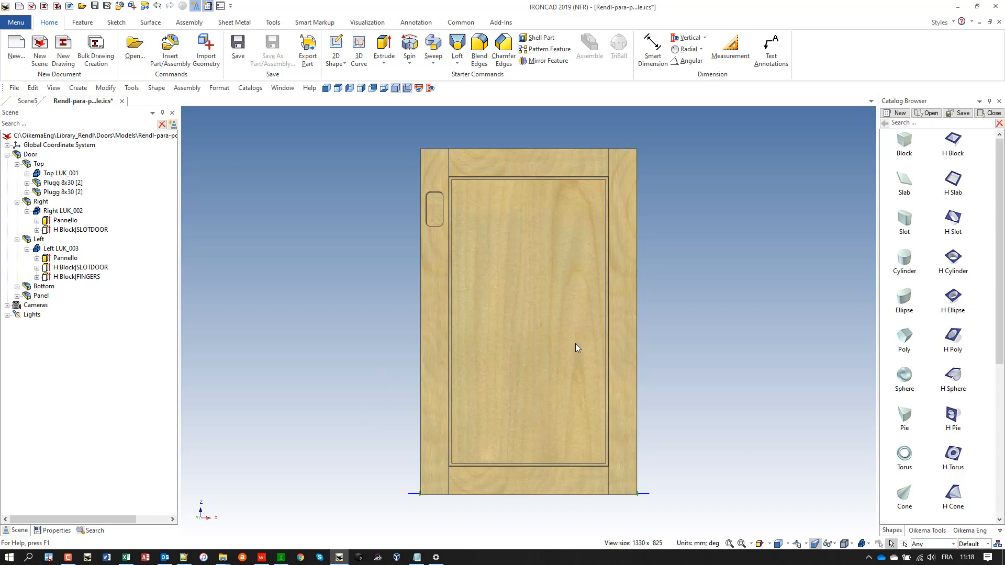
# Place two INSERTA_110_ENC_DROITE hinges on the back of the right stile in Distance mode, with start and end distances of 100.
pyautogui.moveTo(575, 347); pyautogui.dragTo(347, 353, button='middle')
pyautogui.click(919, 529)
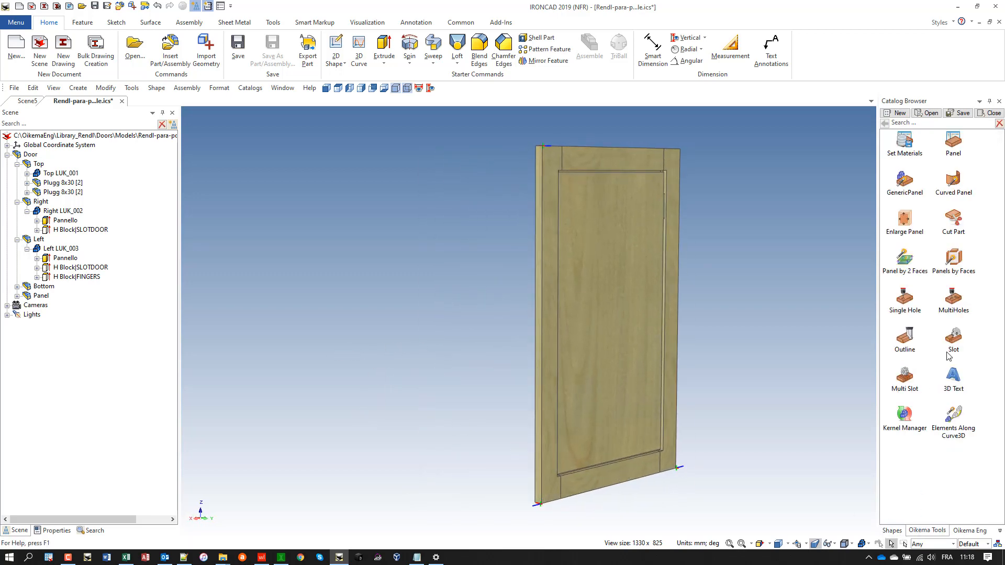
pyautogui.click(969, 530)
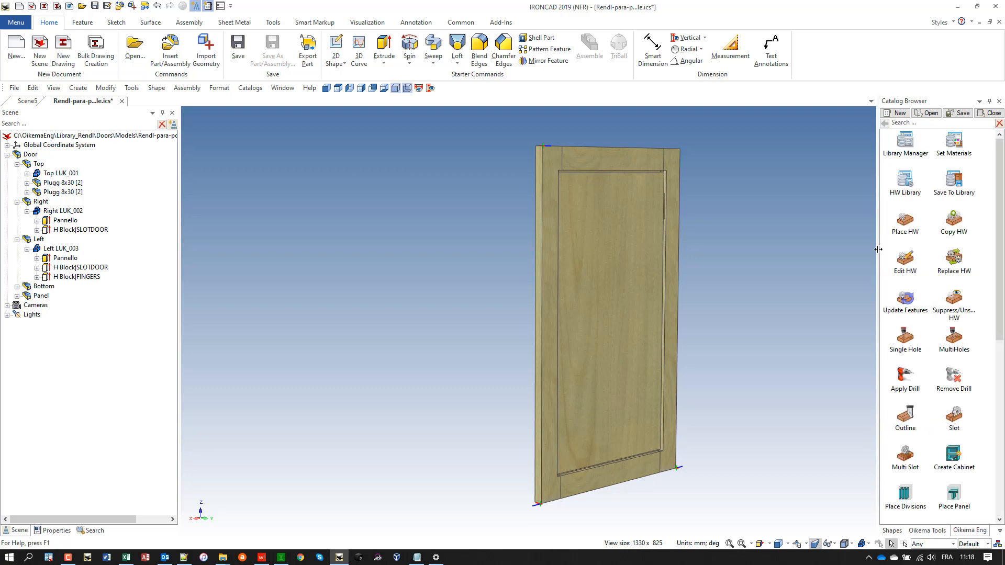
pyautogui.moveTo(903, 225); pyautogui.dragTo(547, 495)
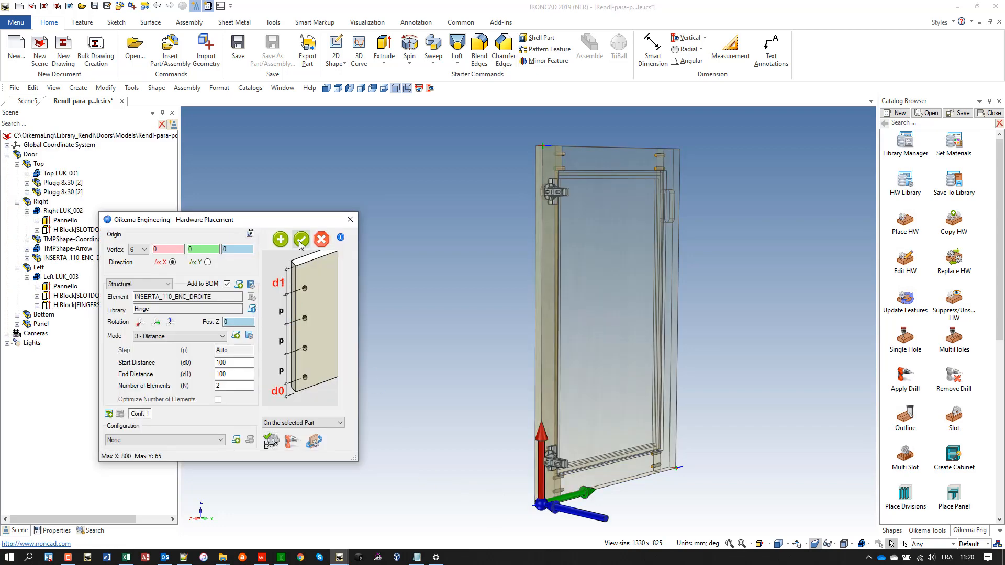
pyautogui.click(301, 240)
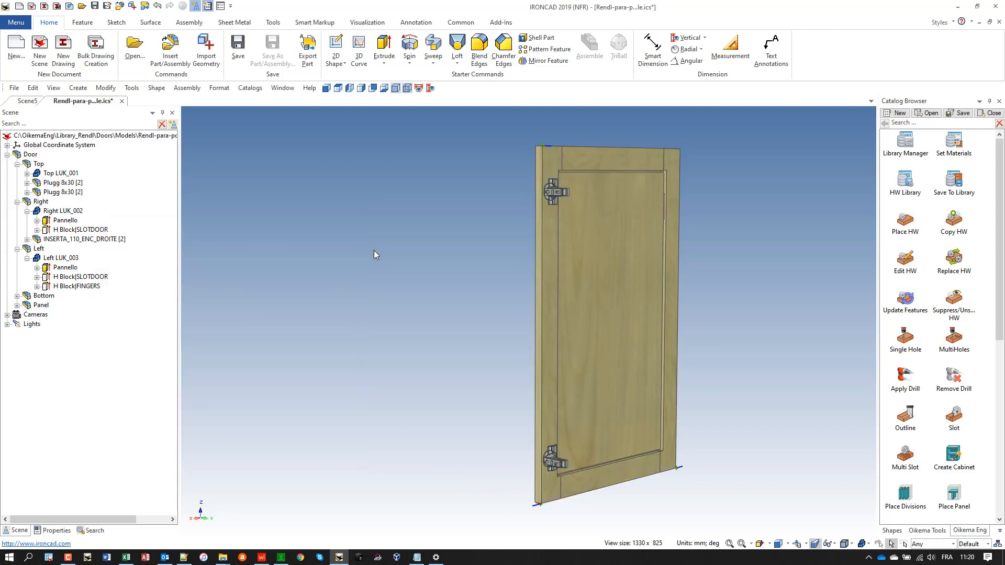
# Show all parts of the hinged door and save the door model.
pyautogui.rightClick(374, 250)
pyautogui.click(411, 349)
pyautogui.click(727, 545)
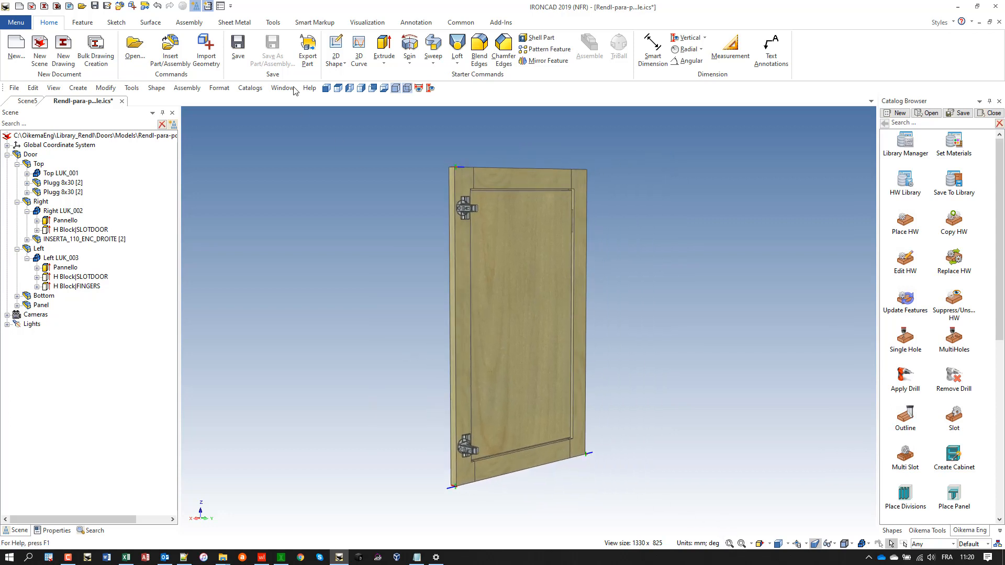
pyautogui.click(326, 88)
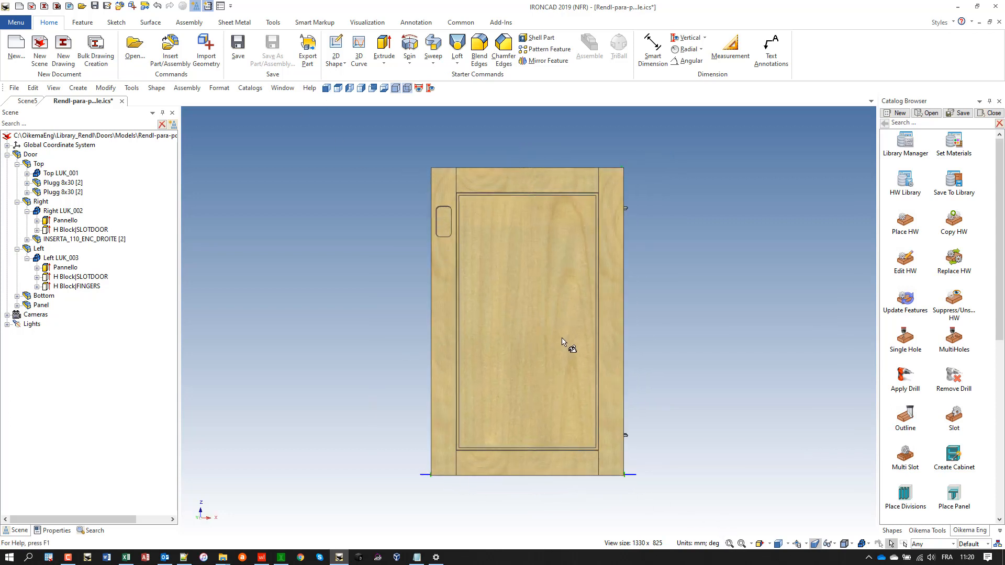
pyautogui.moveTo(560, 339); pyautogui.dragTo(529, 345, button='middle')
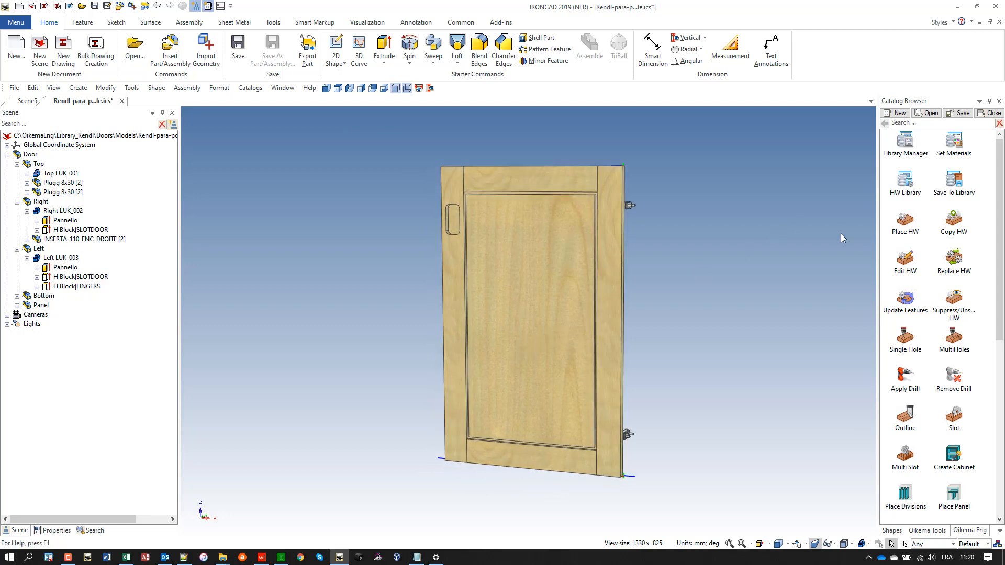
pyautogui.click(237, 47)
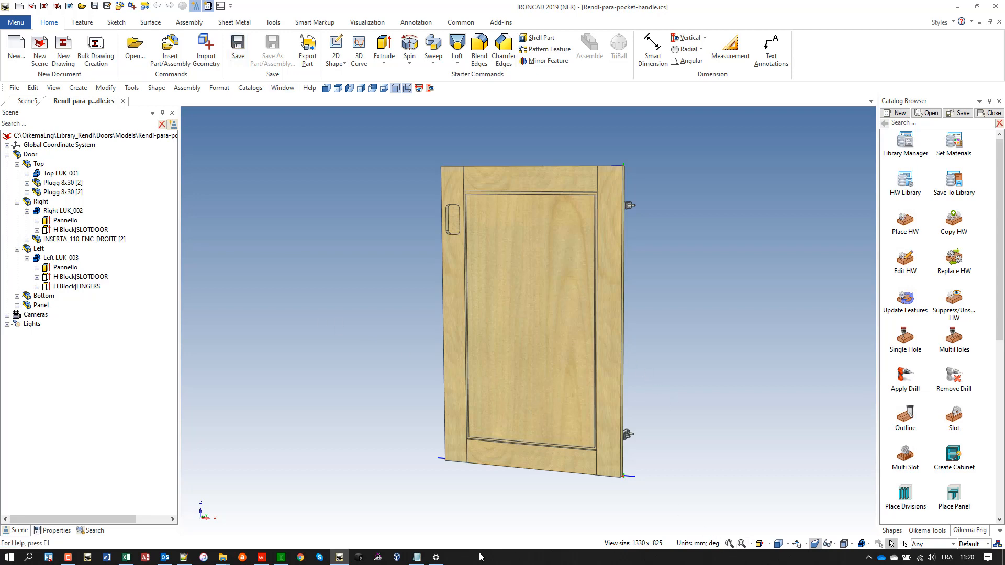
pyautogui.click(68, 558)
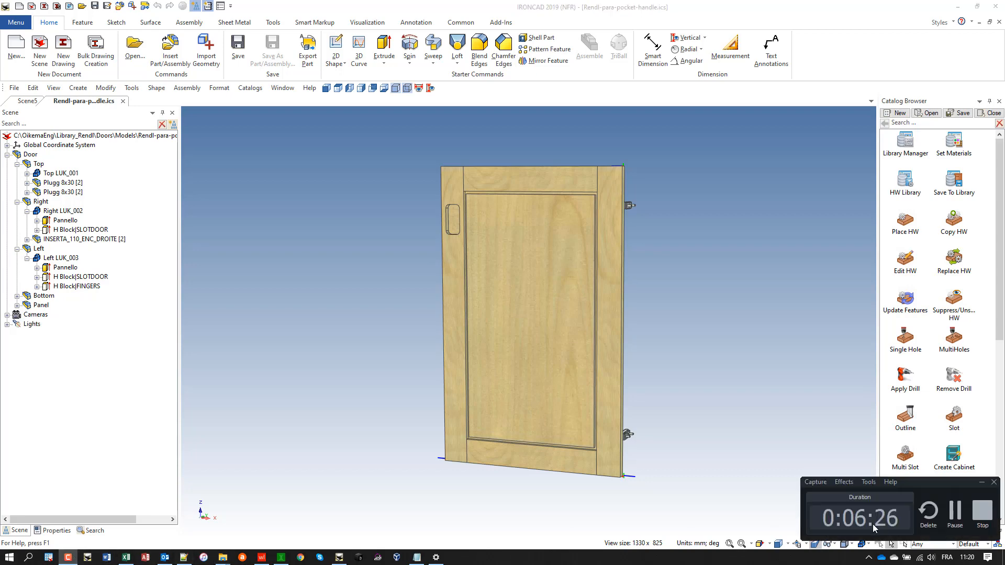
pyautogui.click(954, 512)
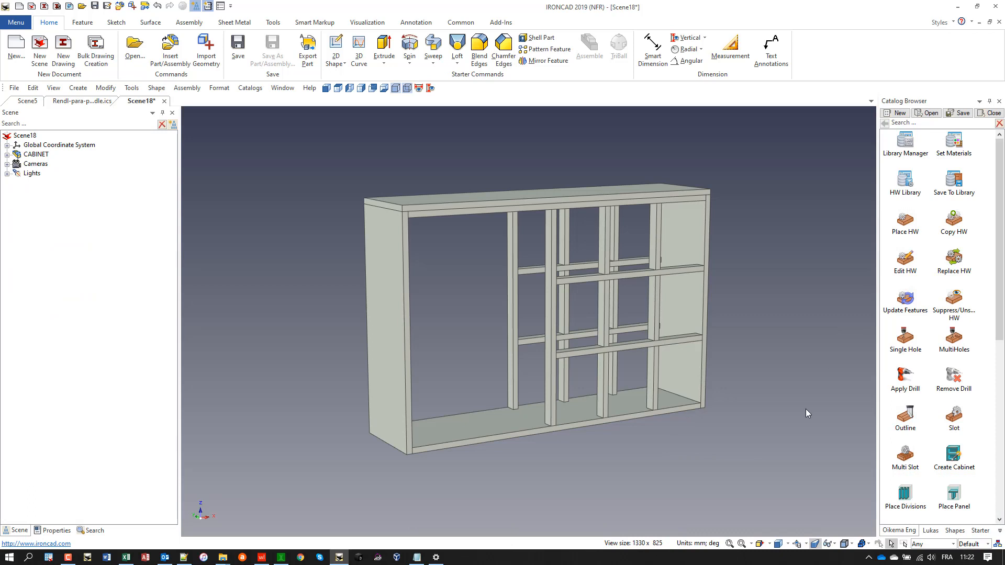
# Place one internal door of type Library in the cabinet's left opening, using the Rendl-para-pocket-handle model.
pyautogui.moveTo(998, 331); pyautogui.dragTo(998, 400)
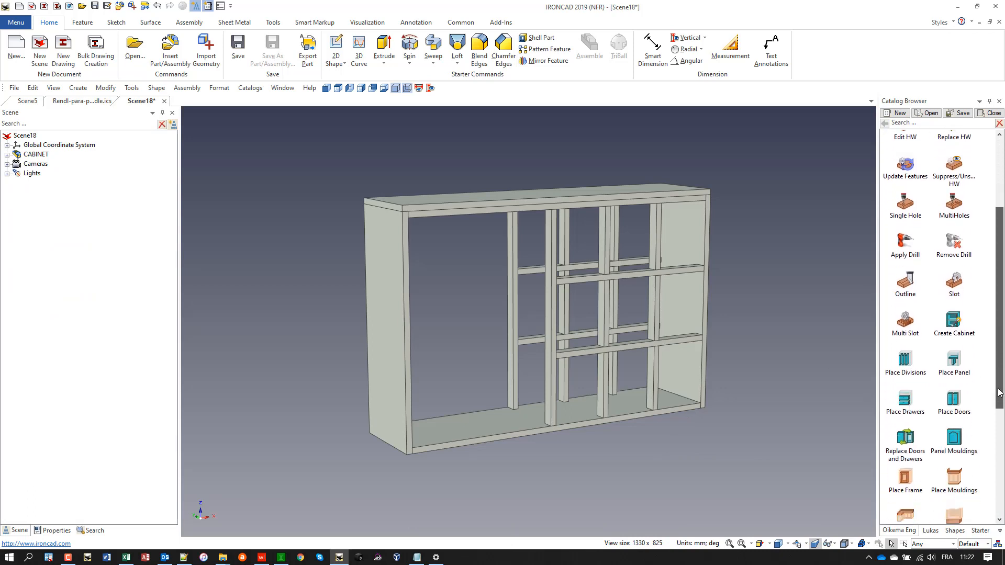
pyautogui.scroll(2, 729, 417)
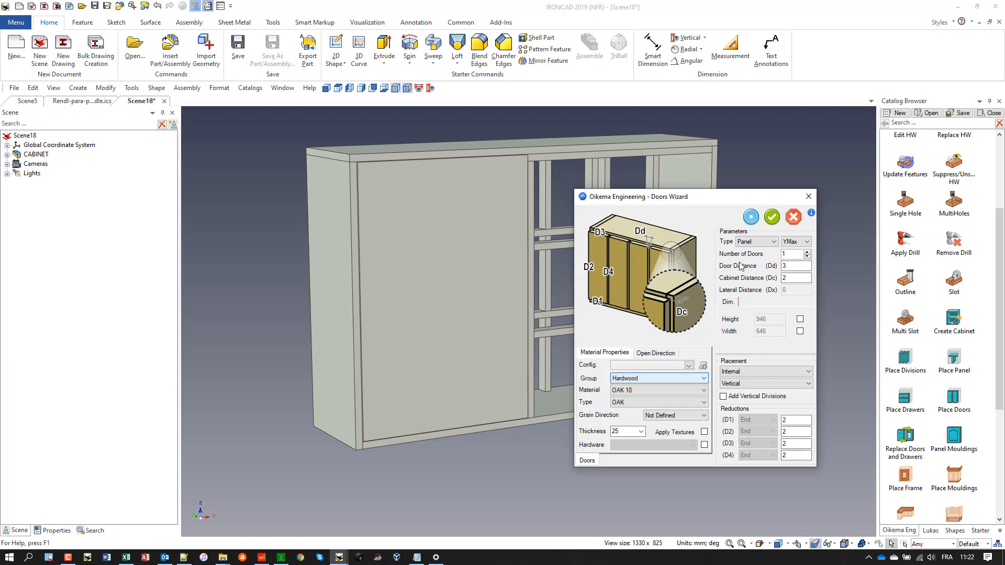
pyautogui.click(757, 241)
pyautogui.click(753, 259)
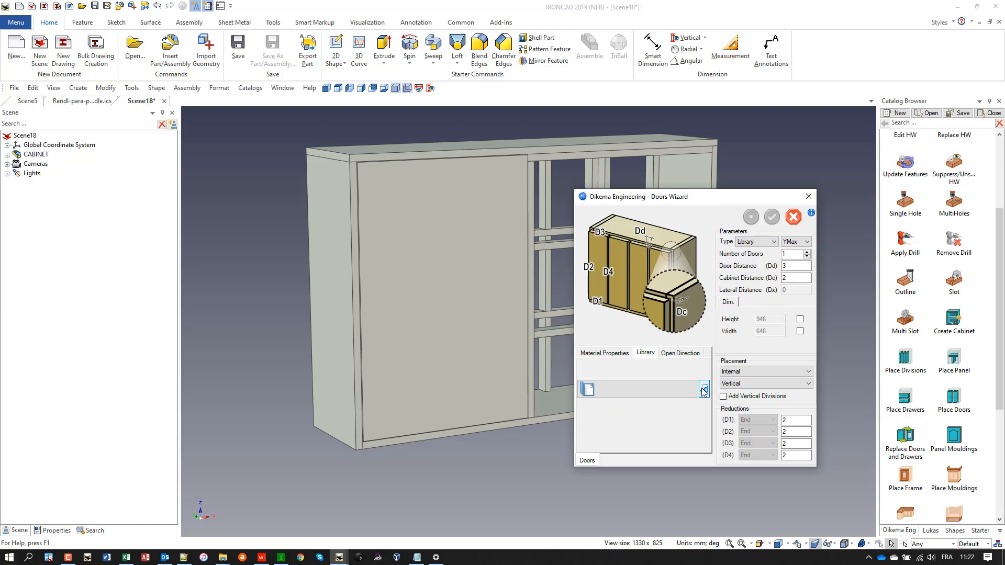
pyautogui.click(703, 390)
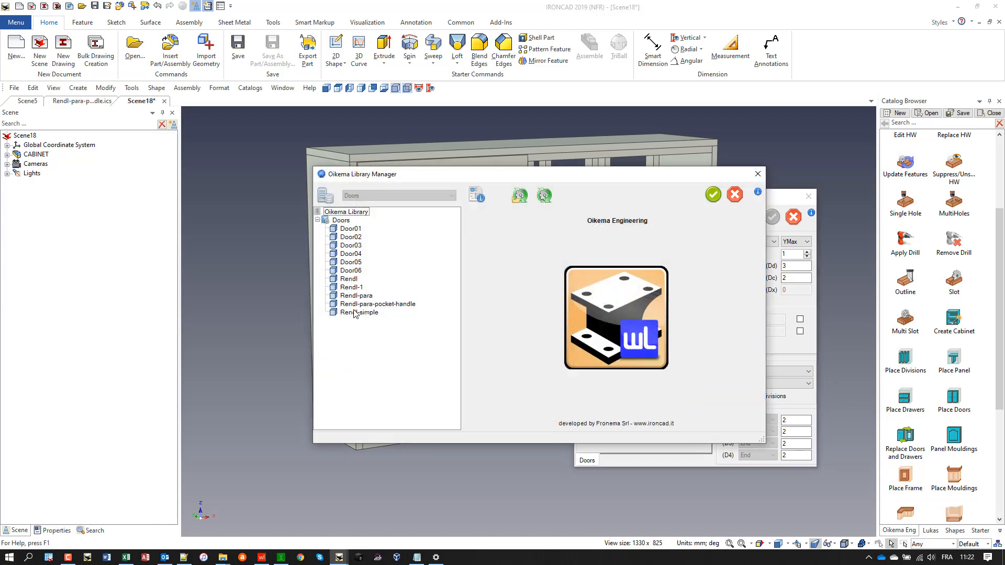
pyautogui.click(366, 304)
pyautogui.click(713, 194)
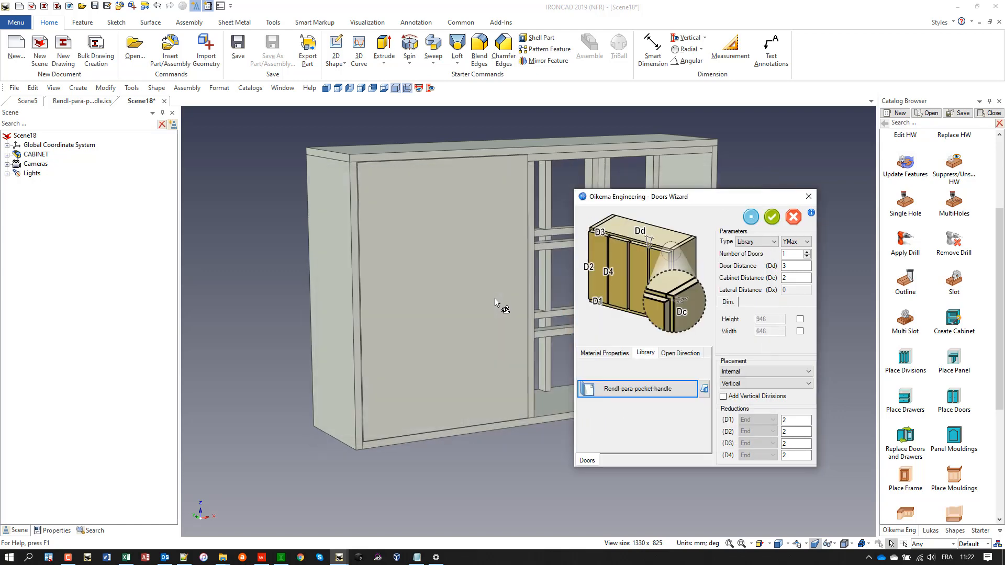
pyautogui.click(773, 218)
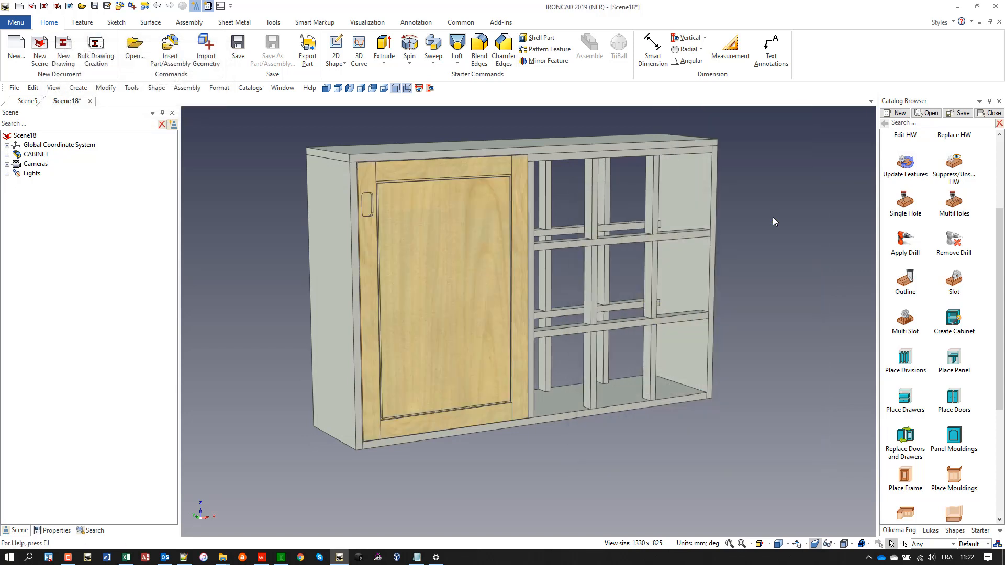
# Check the opening movement of the cabinet's door in the Cabinet Manager.
pyautogui.click(35, 154)
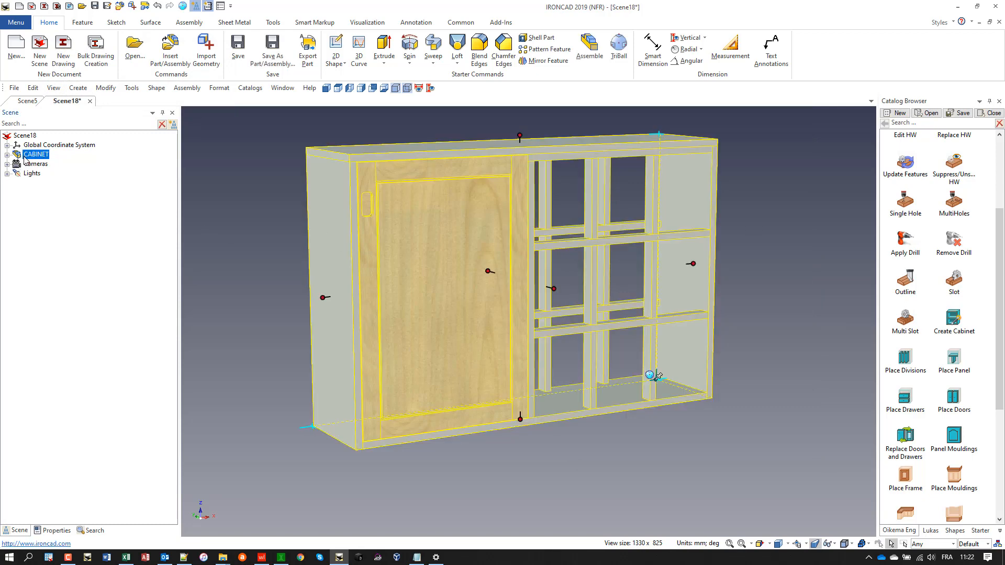
pyautogui.rightClick(25, 160)
pyautogui.click(134, 530)
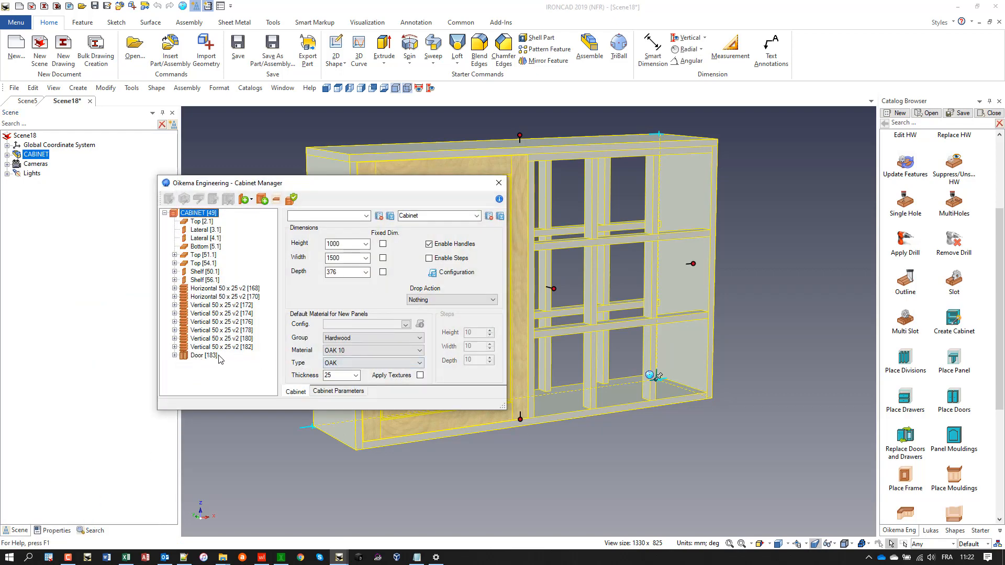
pyautogui.click(213, 356)
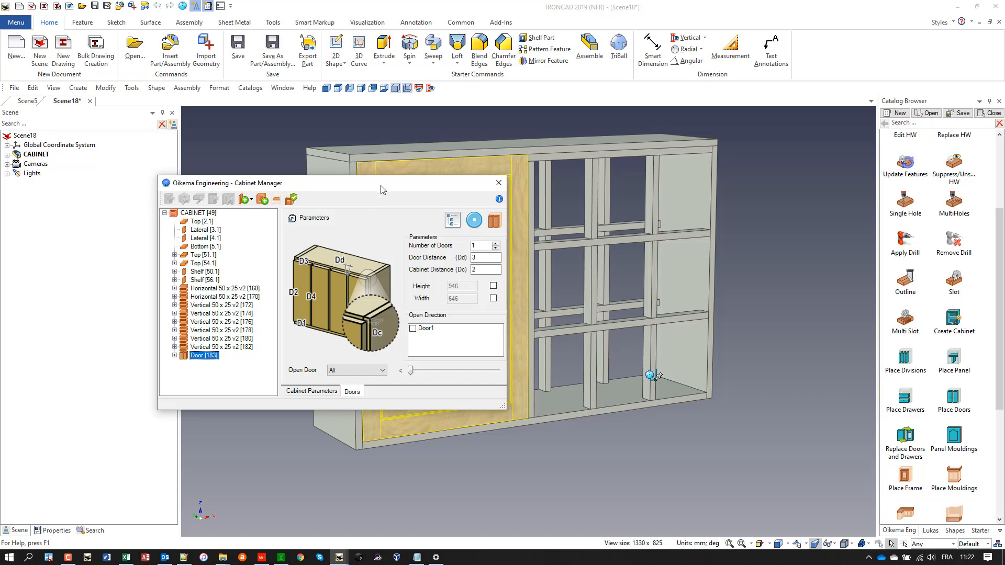
pyautogui.moveTo(381, 189); pyautogui.dragTo(857, 282)
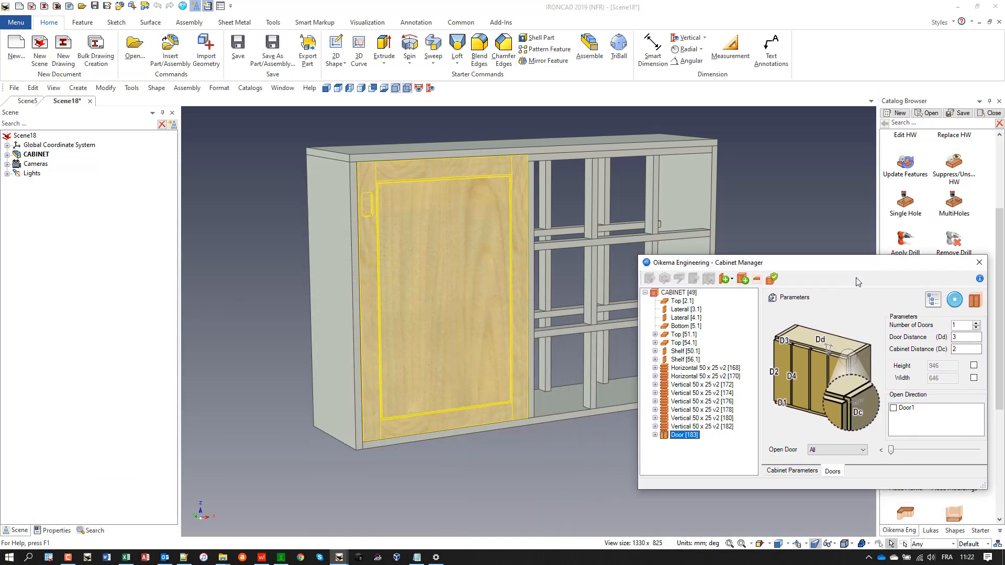
pyautogui.moveTo(892, 452); pyautogui.dragTo(828, 460)
pyautogui.click(978, 264)
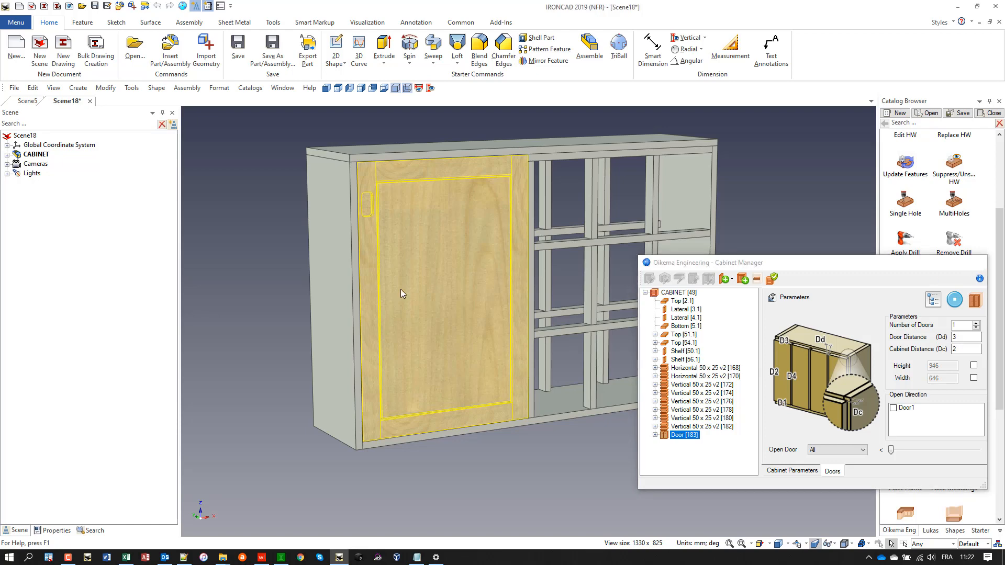
# Edit the cabinet's library door in the Doors Wizard so that Door1 opens on the left.
pyautogui.click(8, 154)
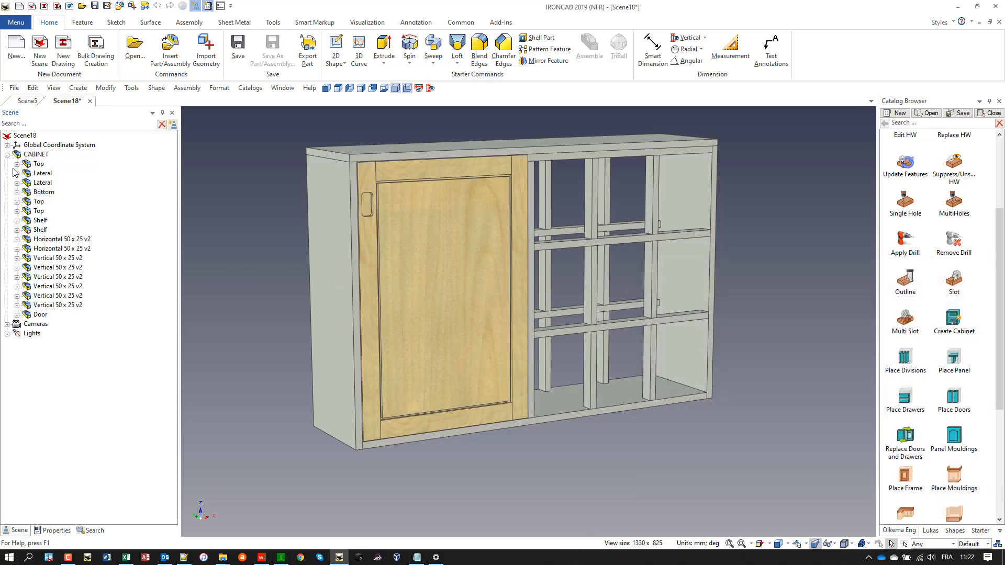
pyautogui.click(42, 314)
pyautogui.rightClick(42, 314)
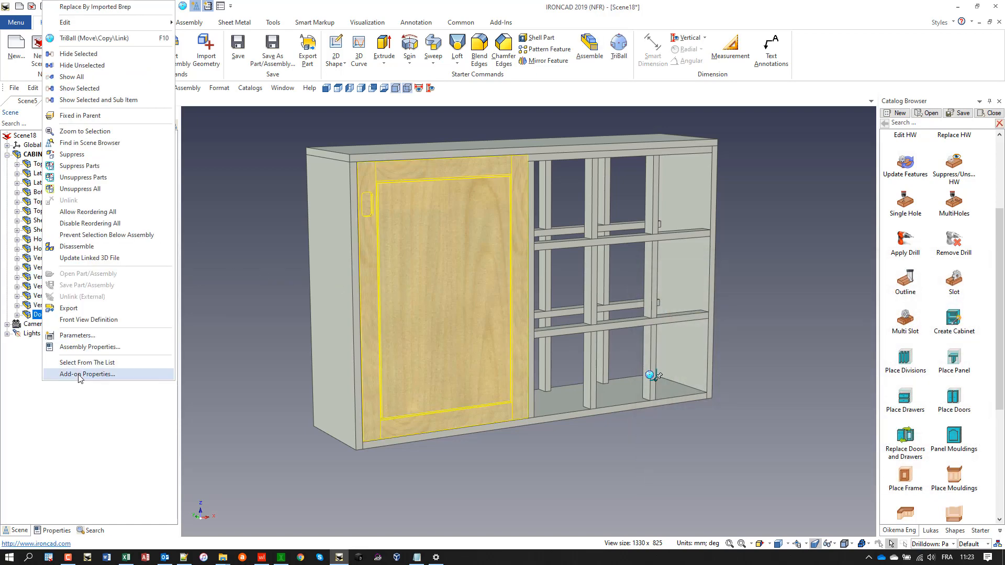
pyautogui.click(79, 374)
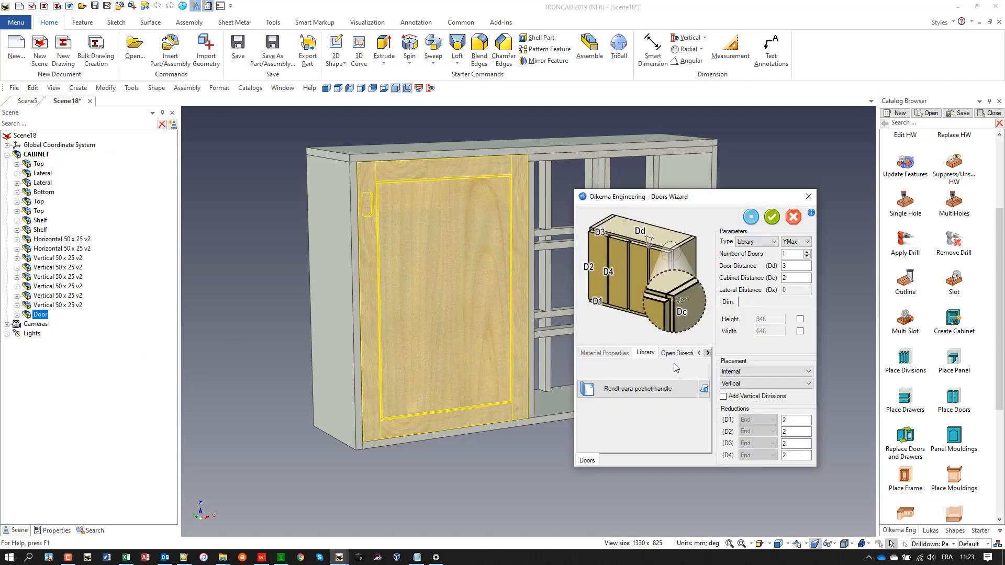
pyautogui.click(683, 353)
pyautogui.click(582, 378)
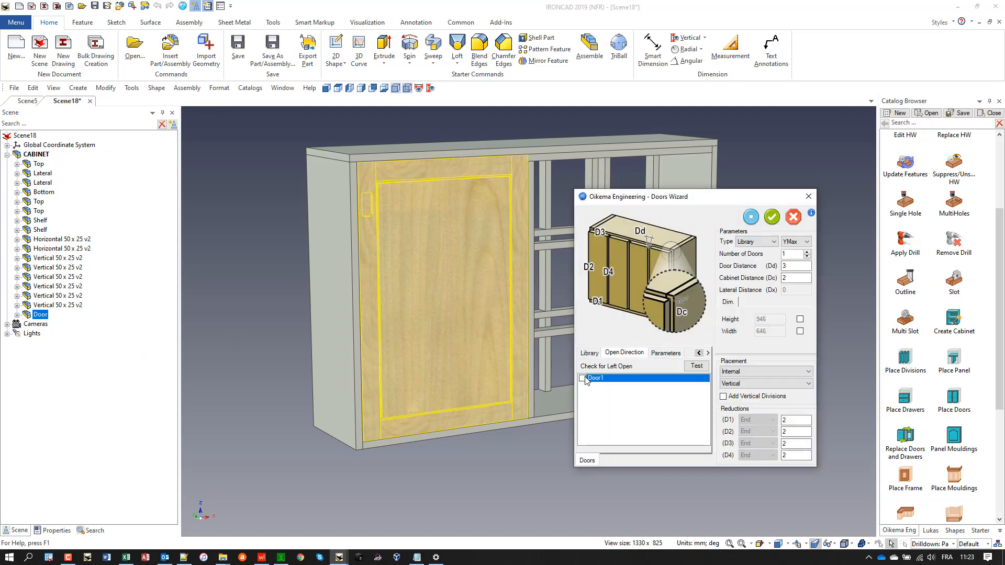
pyautogui.click(773, 218)
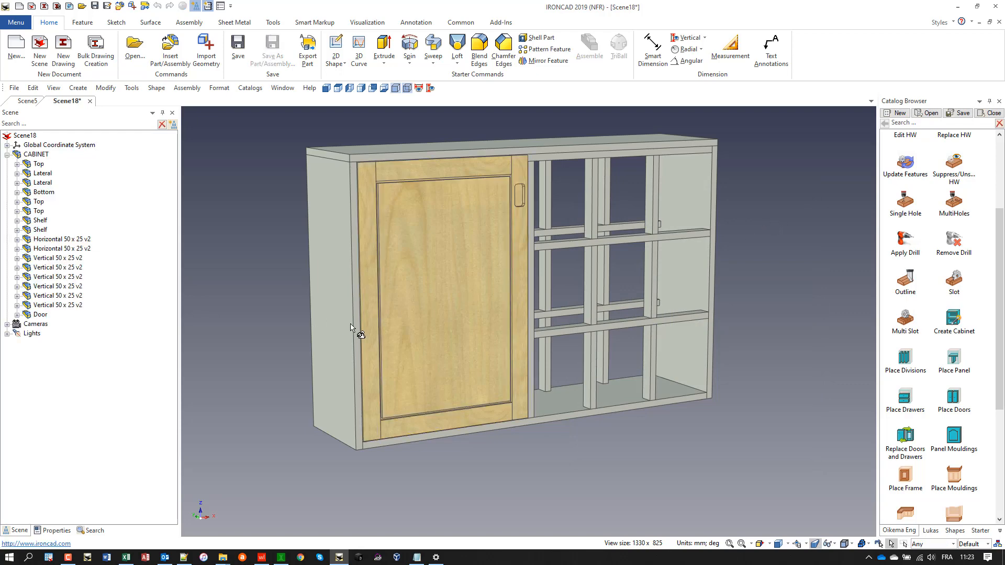
# Test the open direction of Door1 in the Doors Wizard and close the wizard by accepting it.
pyautogui.click(37, 154)
pyautogui.rightClick(40, 156)
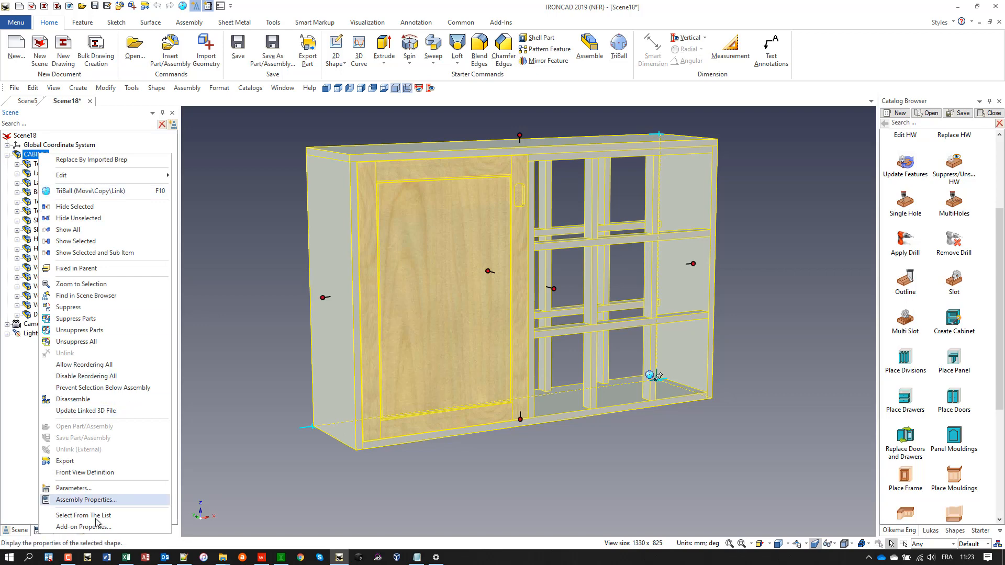
pyautogui.click(19, 386)
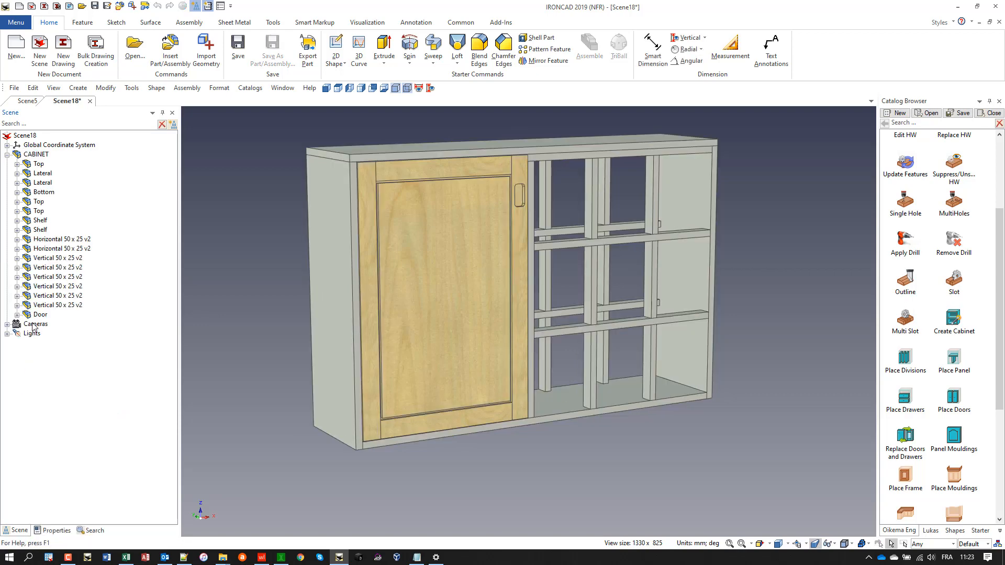
pyautogui.rightClick(36, 315)
pyautogui.click(53, 373)
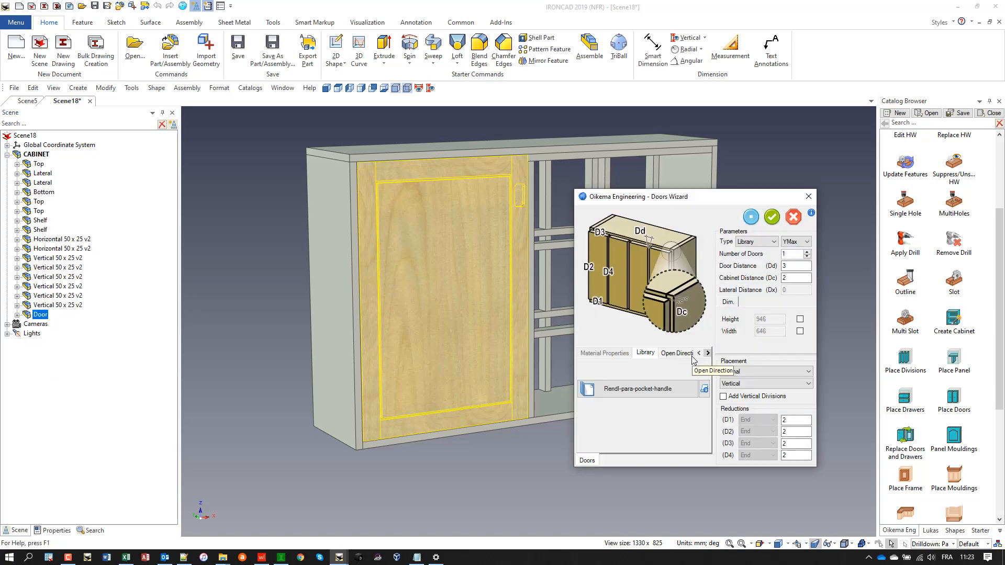
pyautogui.click(709, 353)
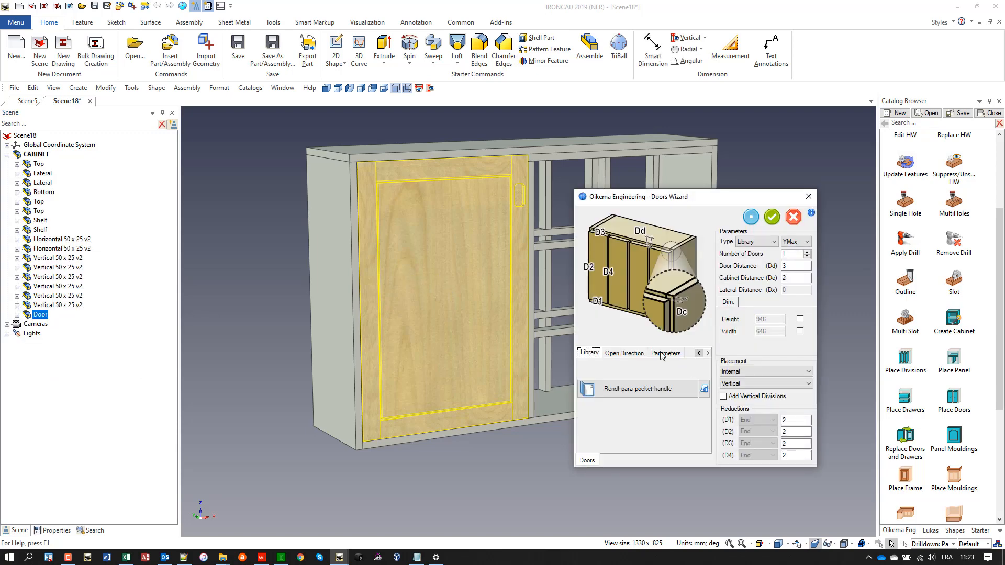
pyautogui.click(639, 356)
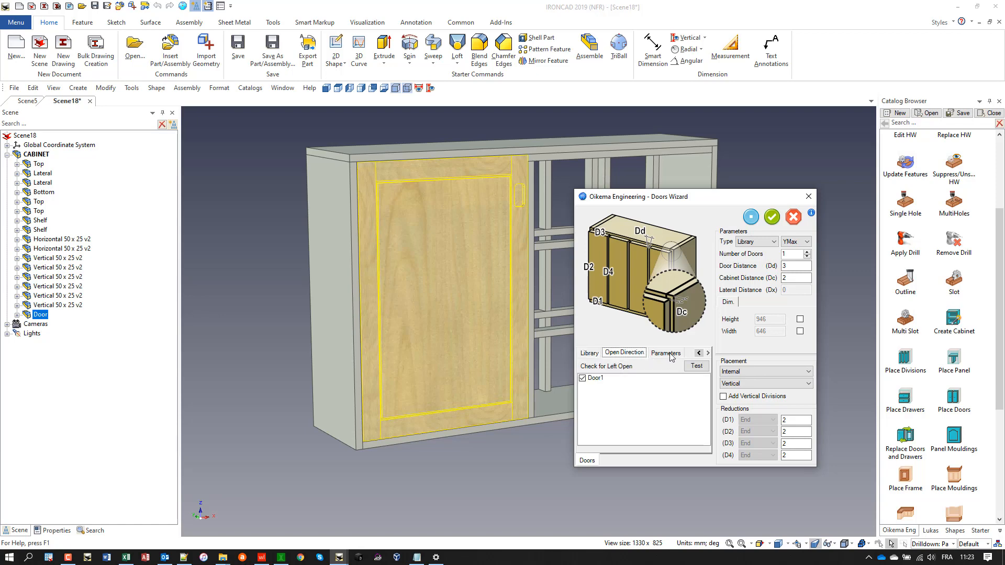
pyautogui.click(697, 367)
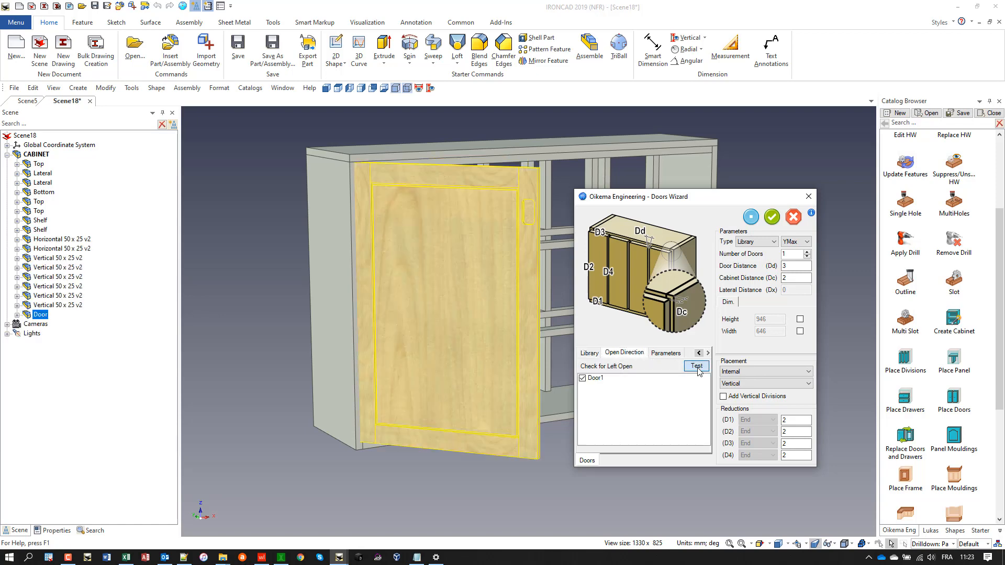
pyautogui.click(776, 220)
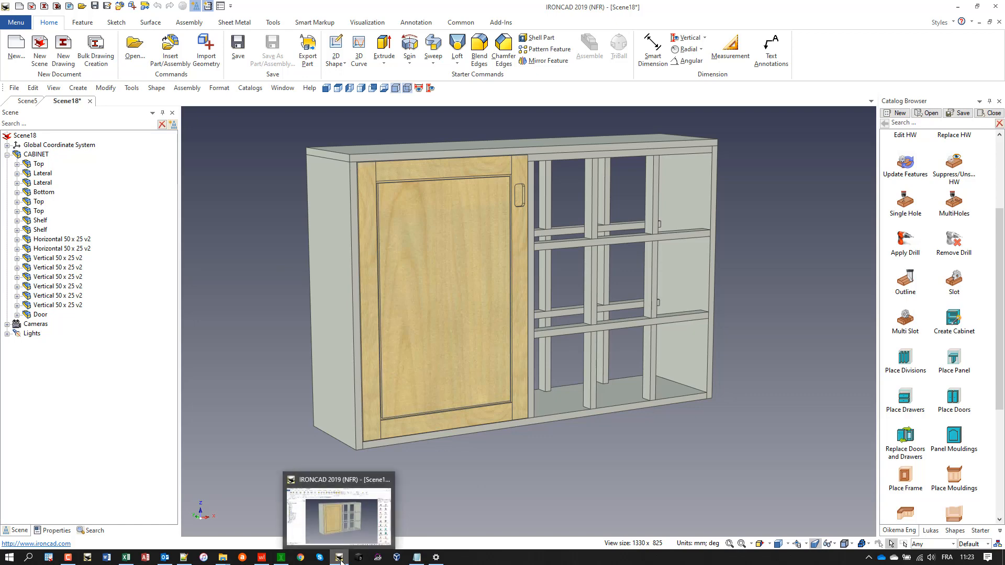
# Switch to woodLabCAM and examine the machining operations of the LUK_002 3CUTS panel, including the Scavo on face S.
pyautogui.click(68, 558)
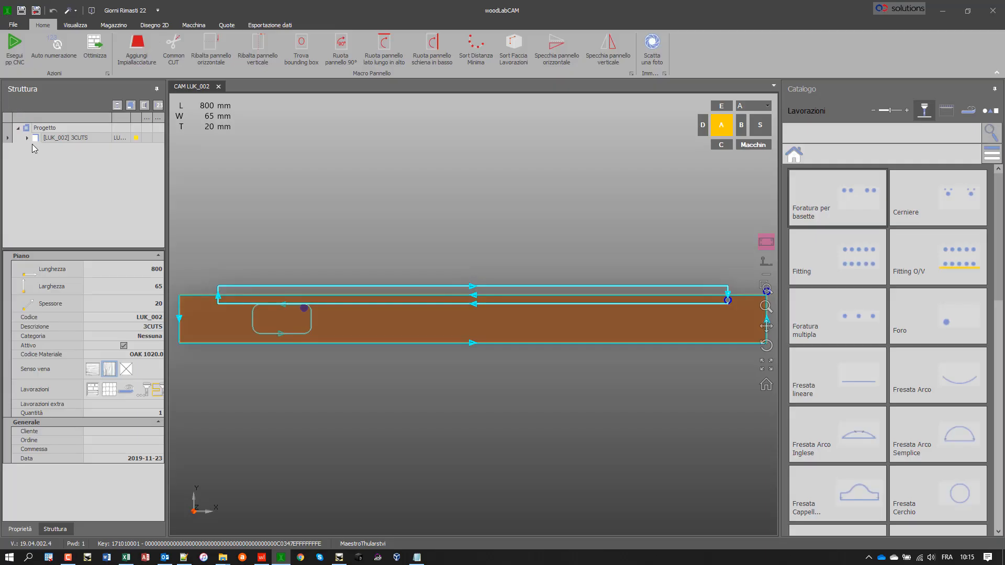
pyautogui.click(28, 138)
pyautogui.click(36, 158)
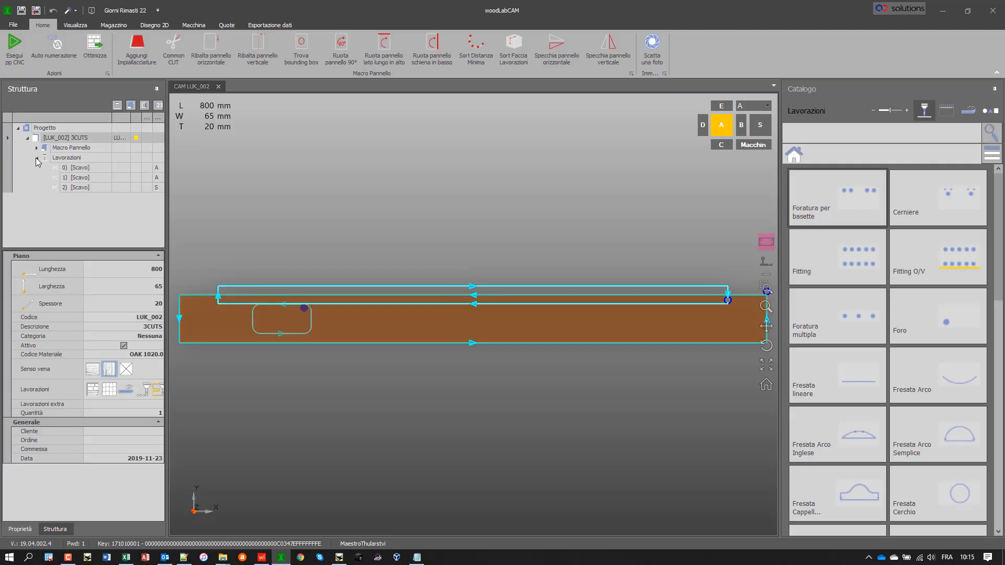
pyautogui.click(94, 188)
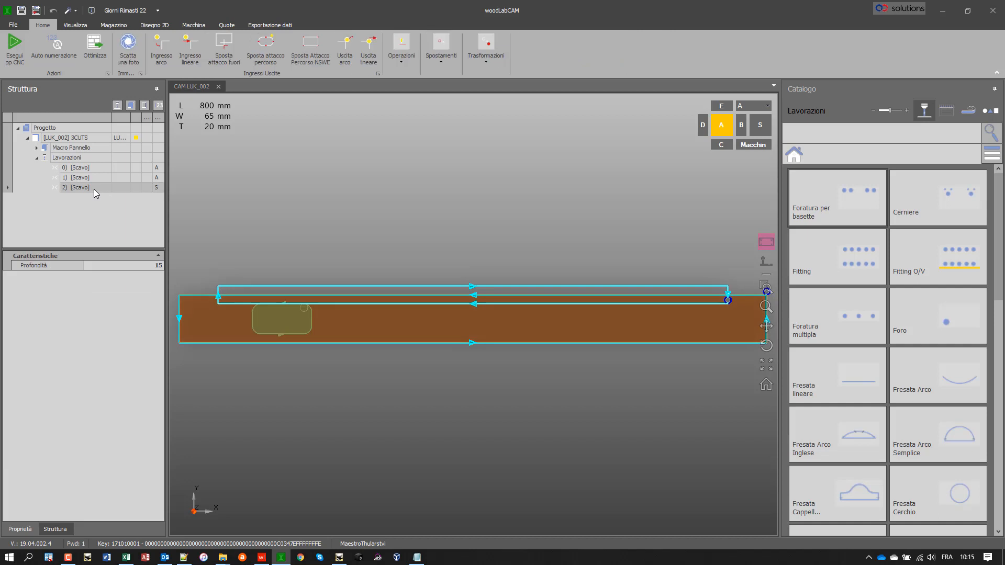
pyautogui.click(58, 129)
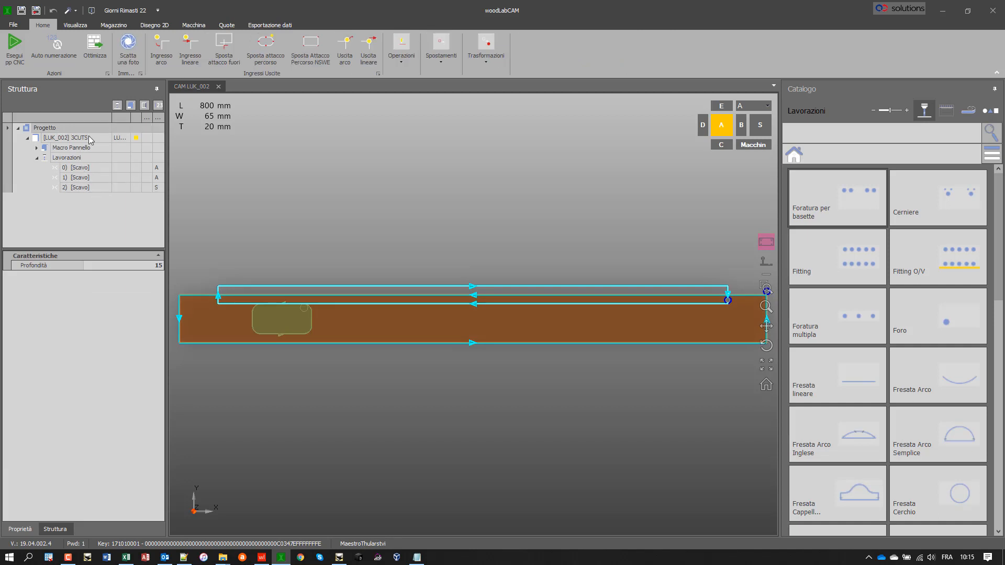
# Run the CNC post-processor on the whole project and examine the Tasca operation of the LUK_002-_S program.
pyautogui.click(20, 47)
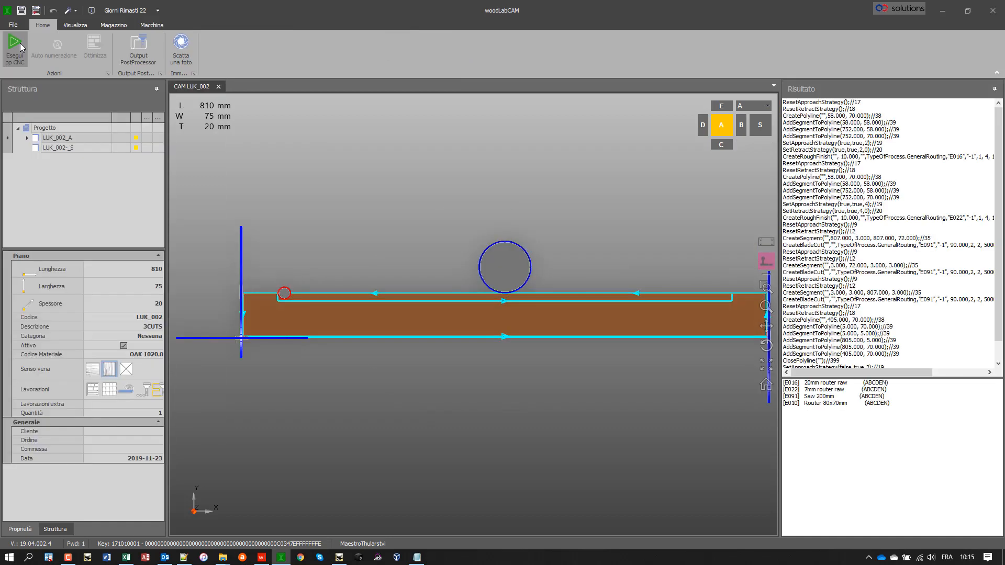
pyautogui.click(27, 149)
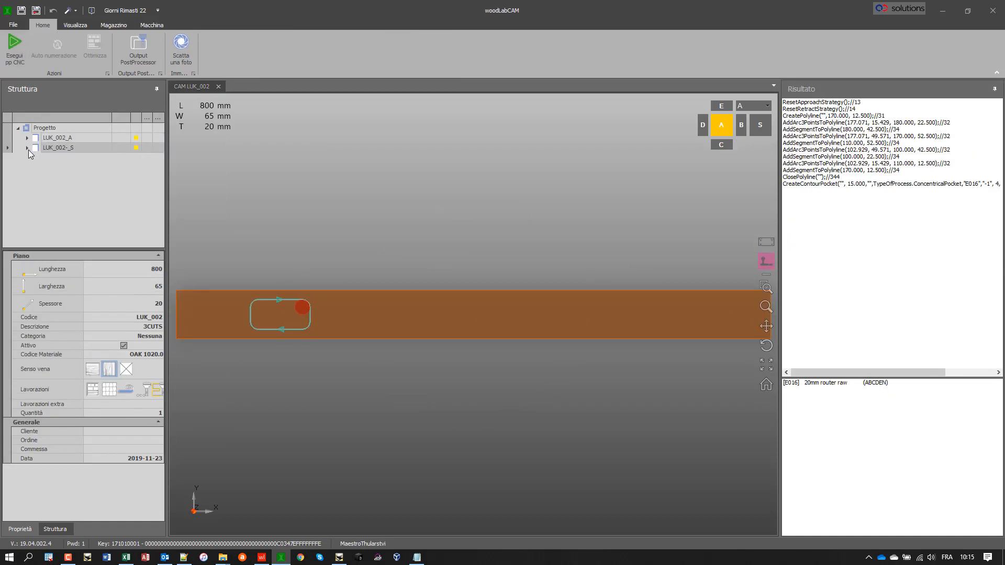
pyautogui.click(28, 149)
pyautogui.click(36, 158)
pyautogui.click(71, 168)
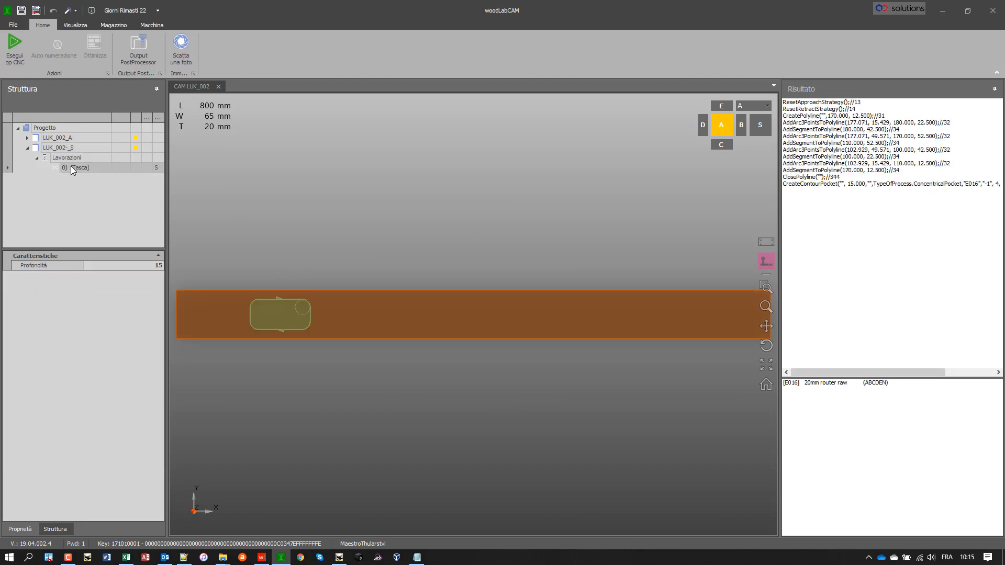
pyautogui.click(55, 125)
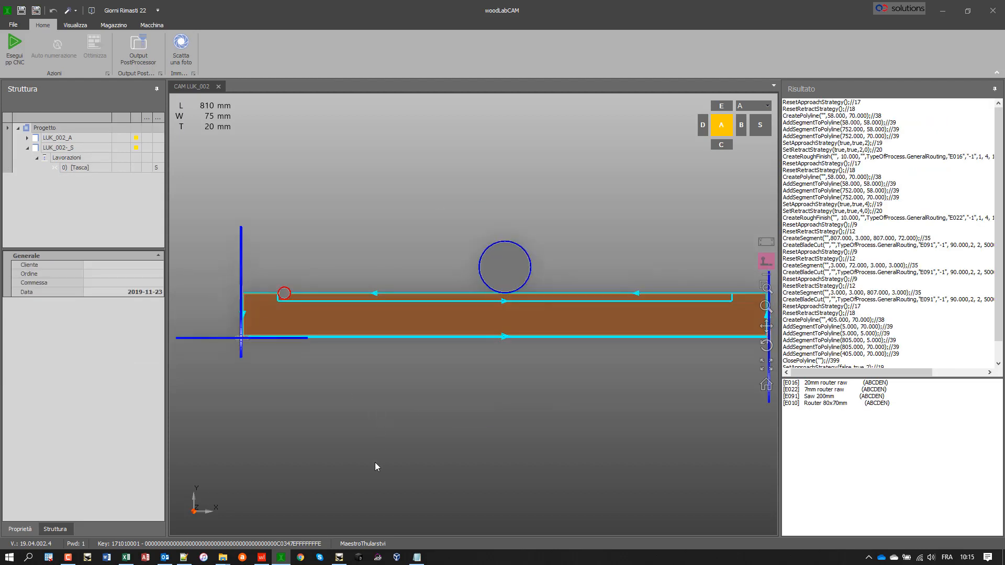
pyautogui.moveTo(283, 562)
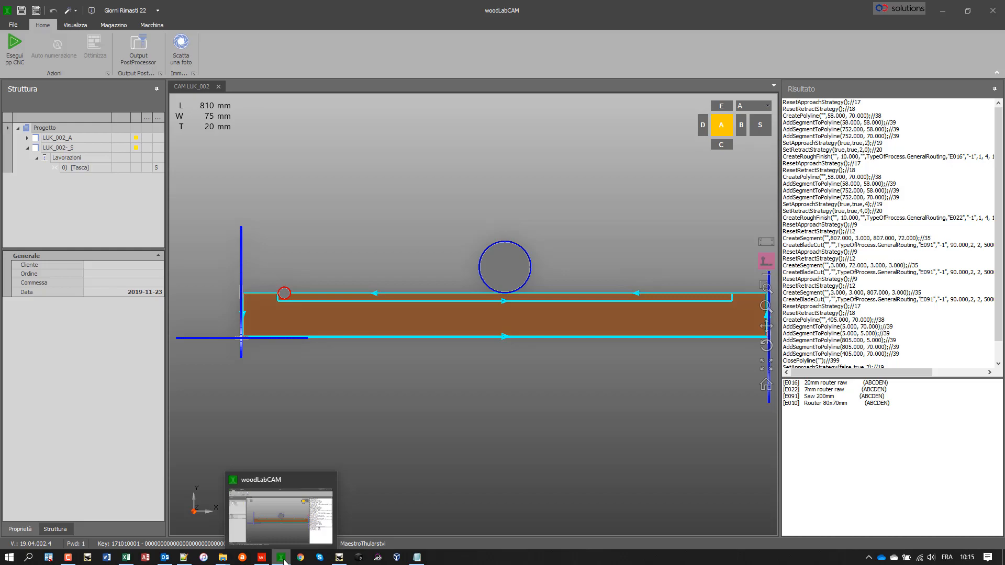
pyautogui.click(283, 561)
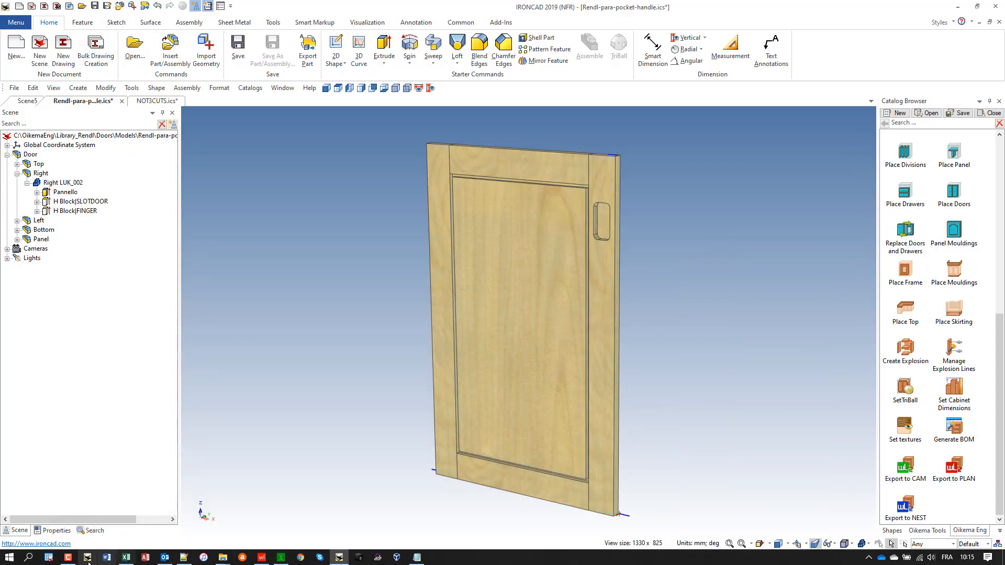
pyautogui.click(70, 559)
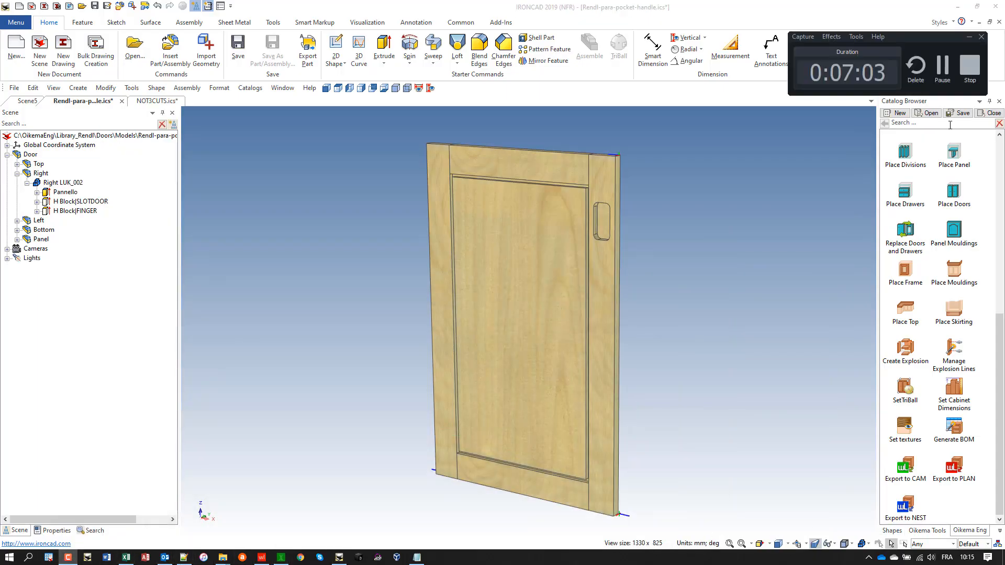